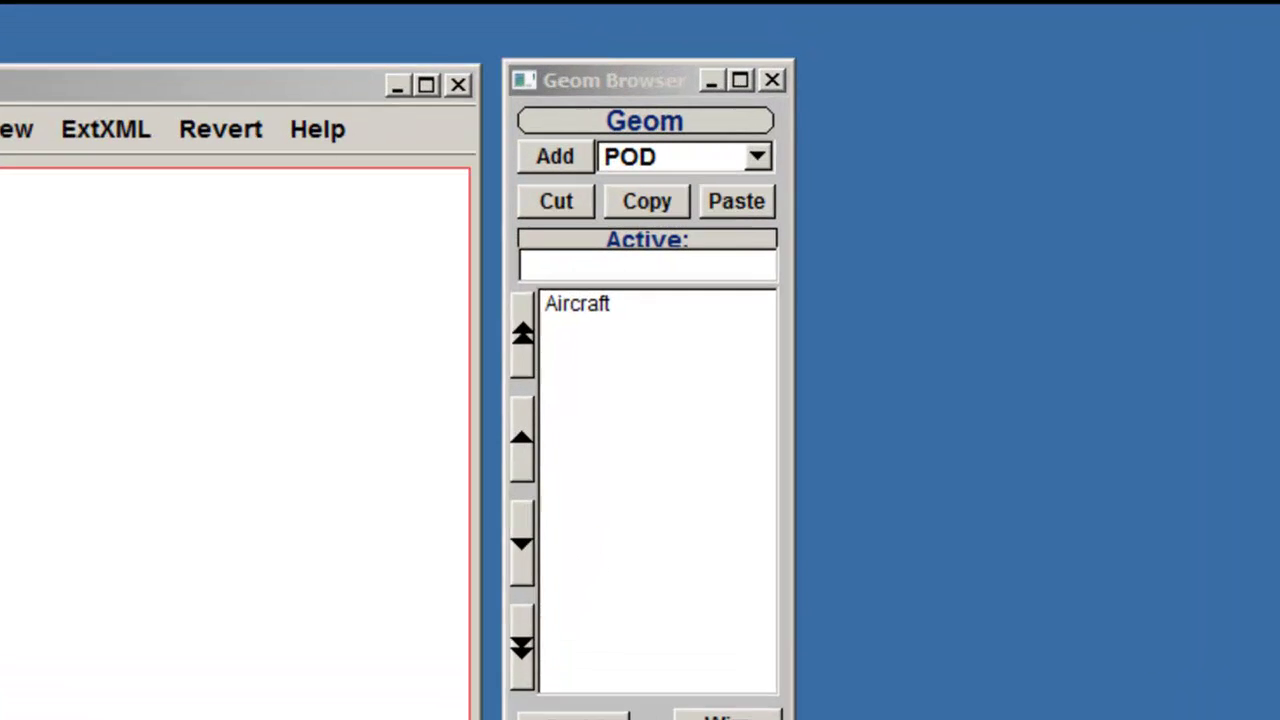
Add a FUSE component to the aircraft.
click(716, 181)
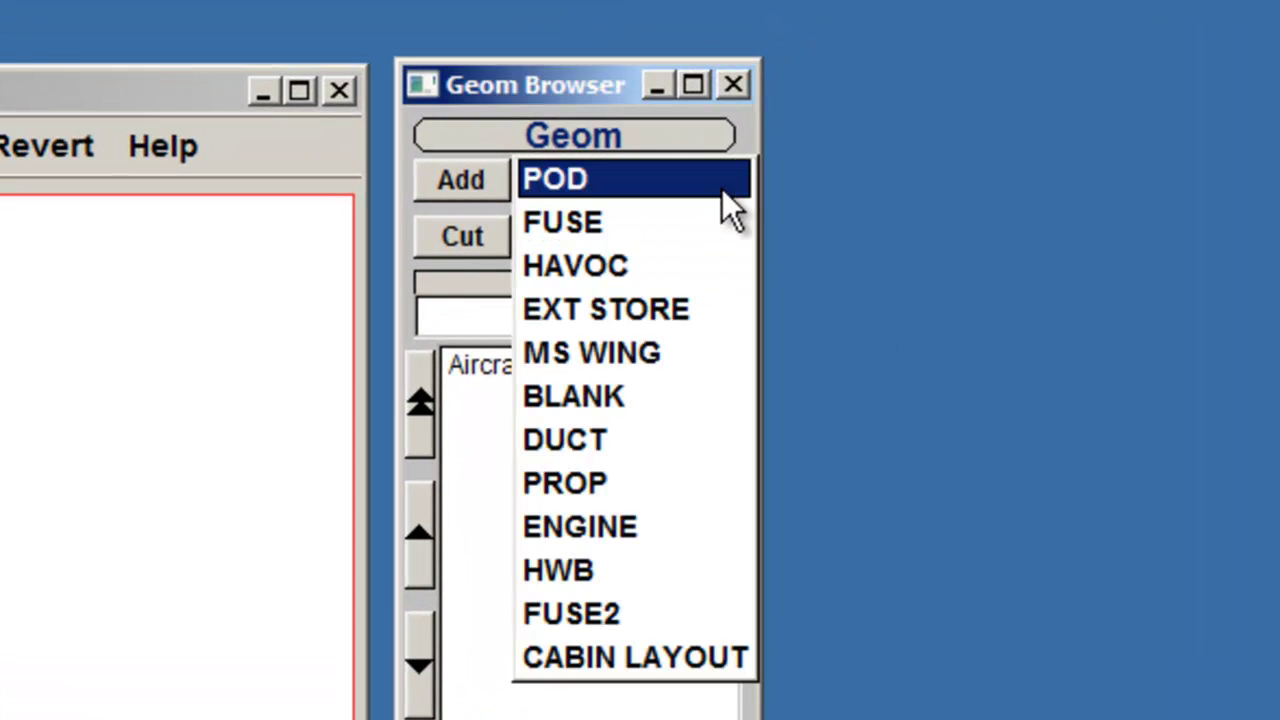
click(630, 225)
click(470, 183)
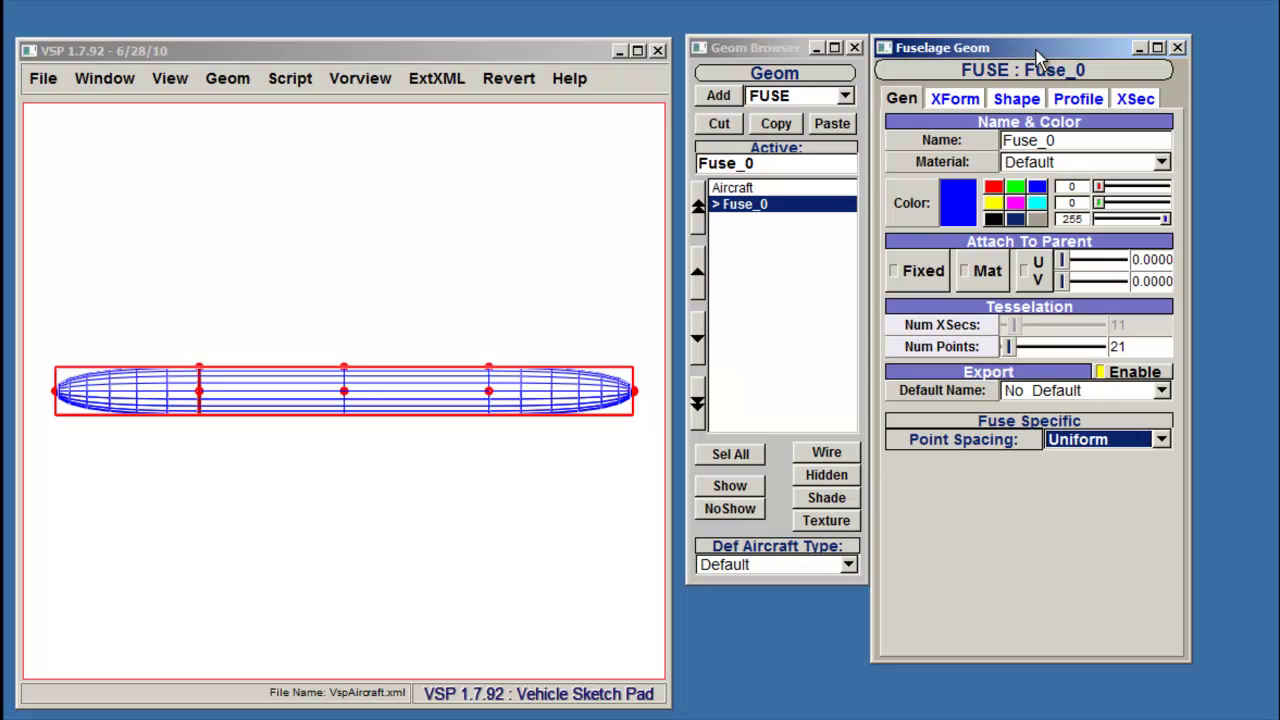
Close and reopen the fuselage's geometry window, and close and reopen the Geom Browser.
click(1178, 48)
click(791, 204)
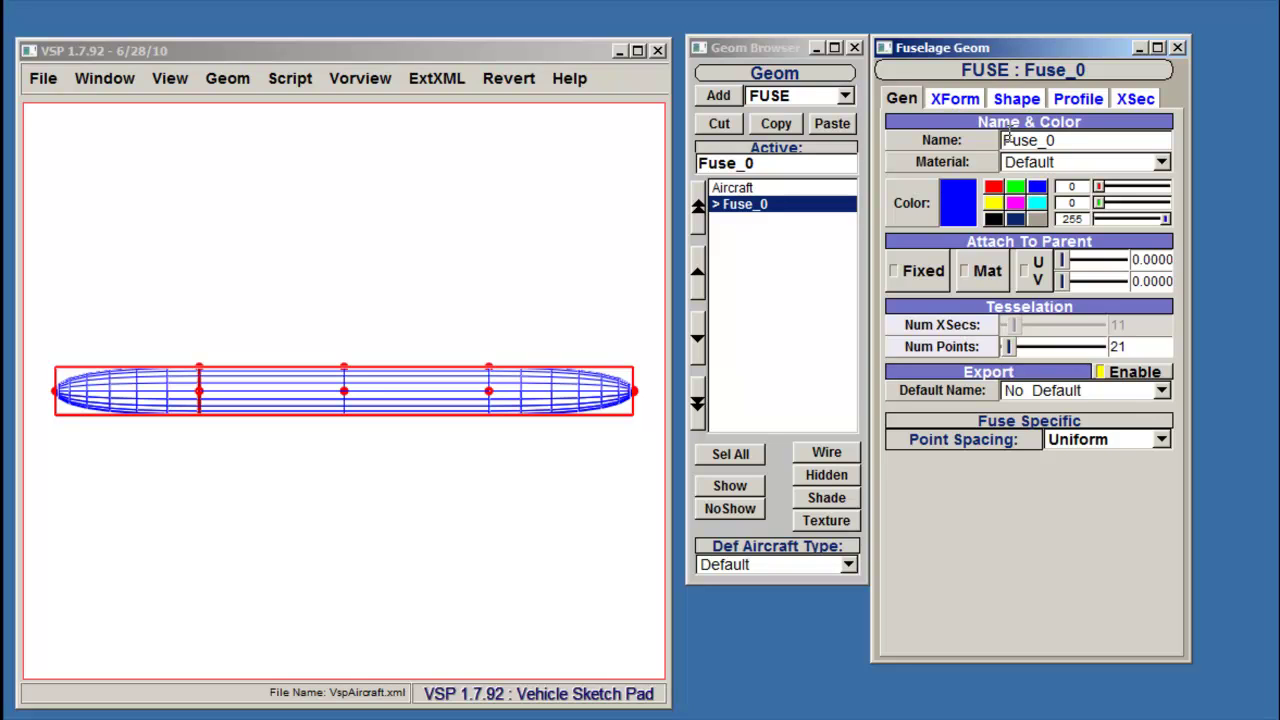
click(857, 48)
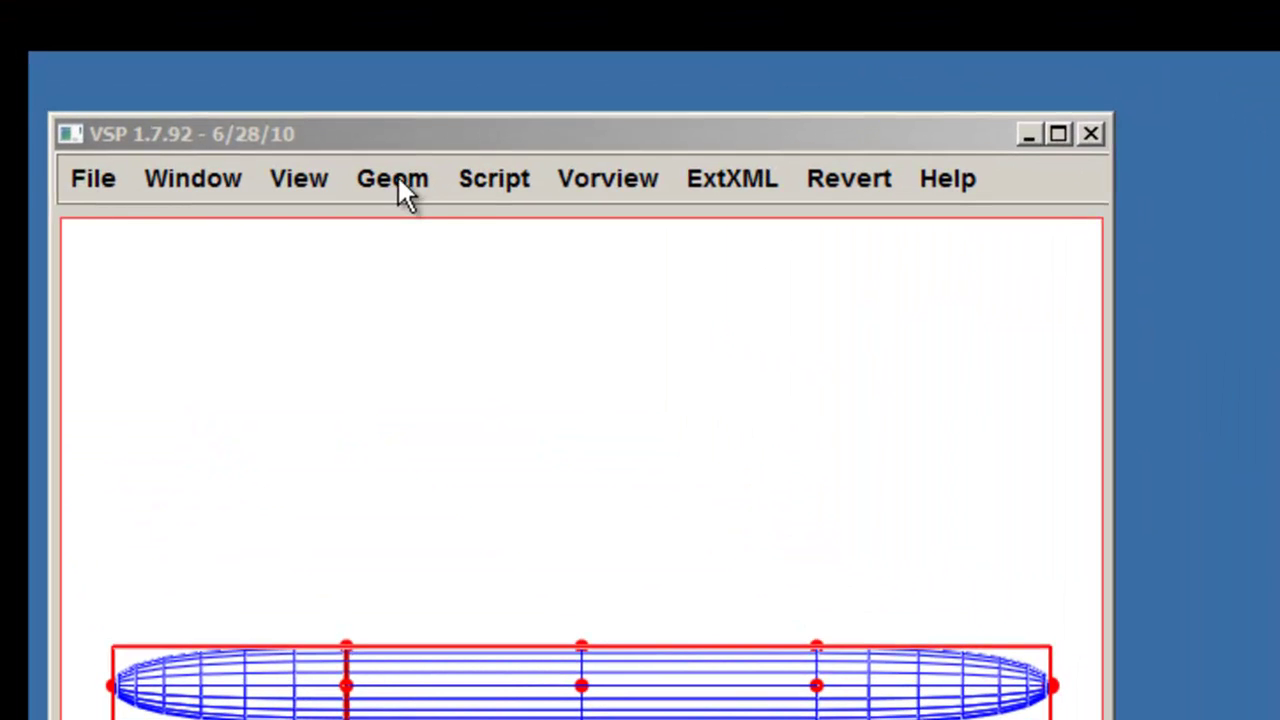
click(397, 180)
click(391, 222)
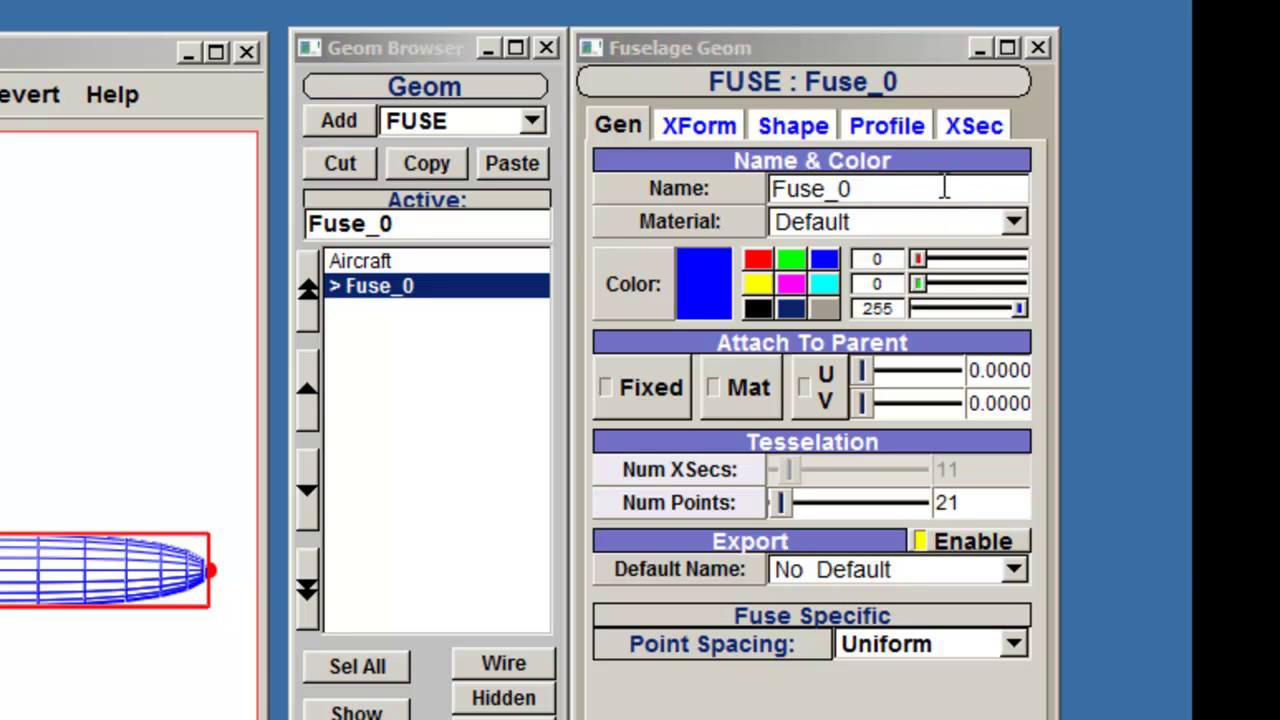
Rename the fuselage component as Fuselage.
drag(943, 188, 711, 212)
key(BackSpace)
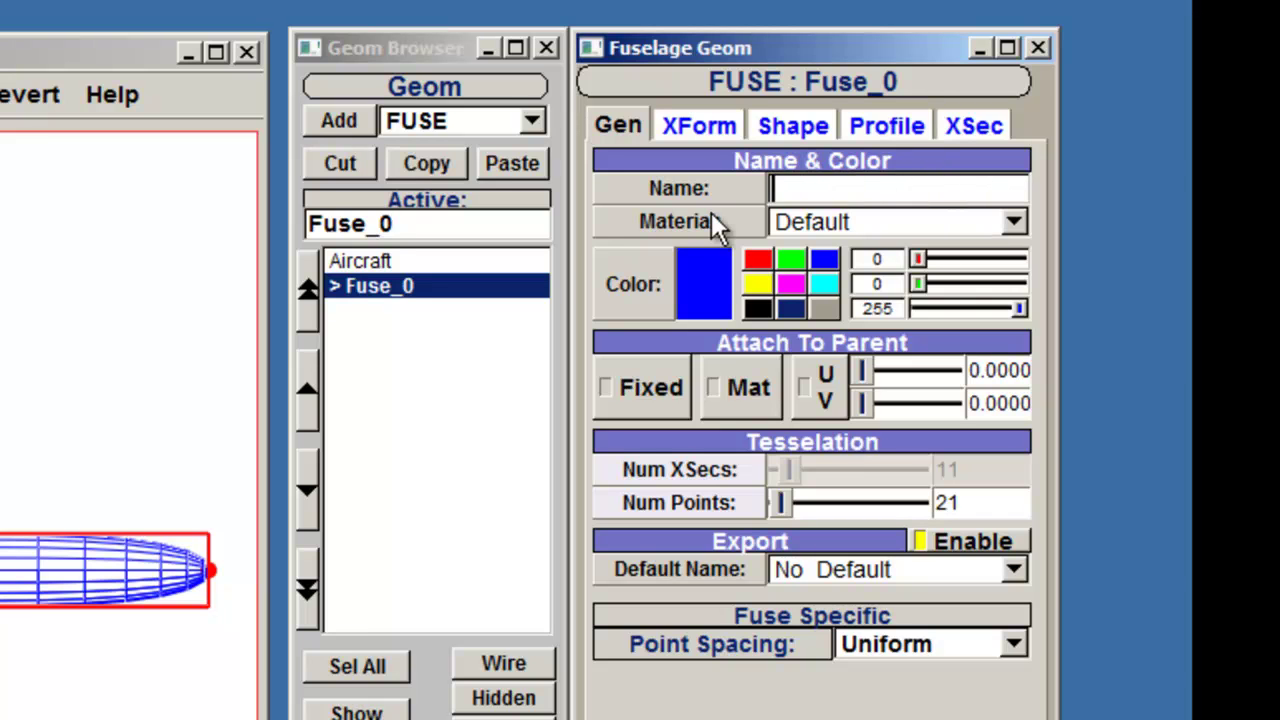
text(Fuselage)
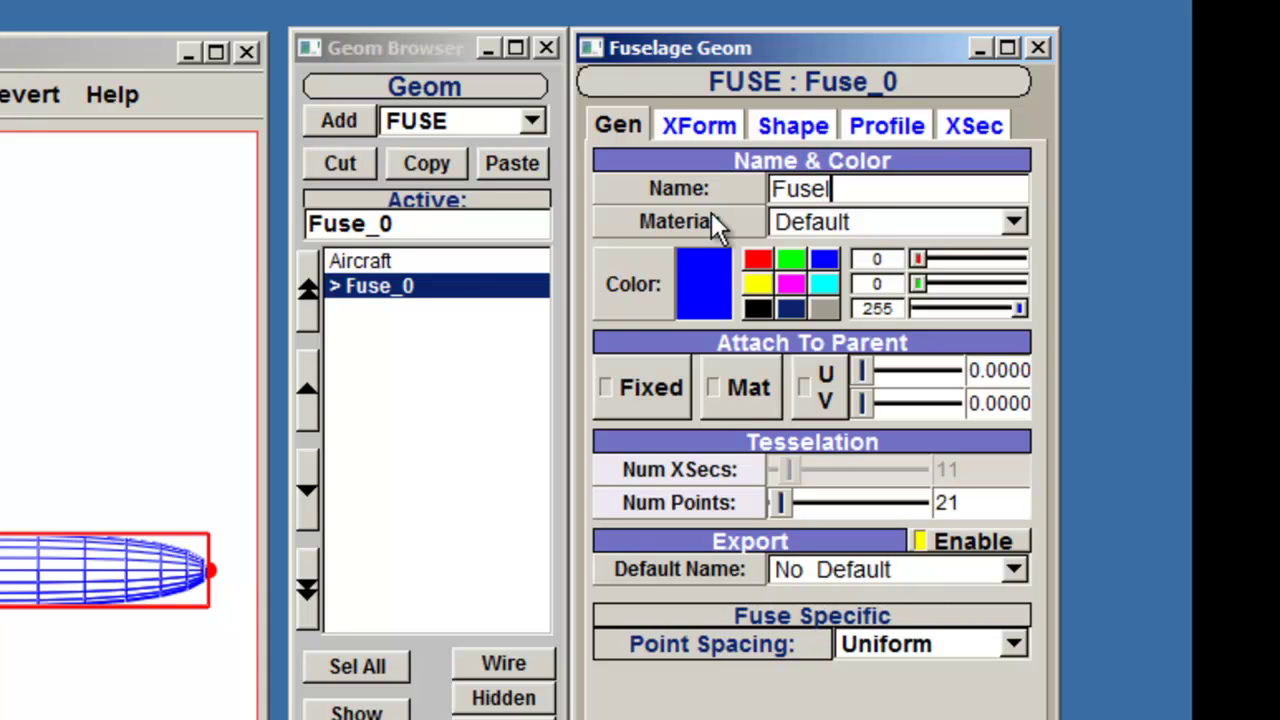
key(Tab)
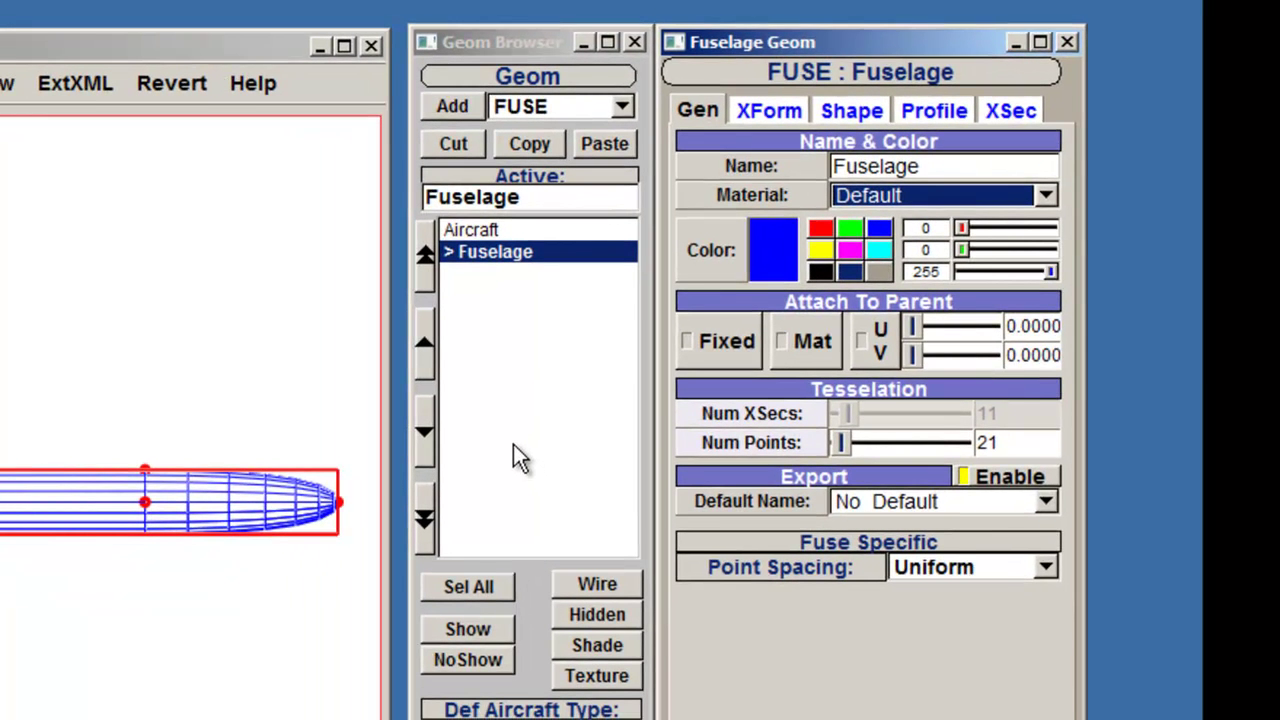
Display the fuselage with texture and set its material to Gold.
click(621, 689)
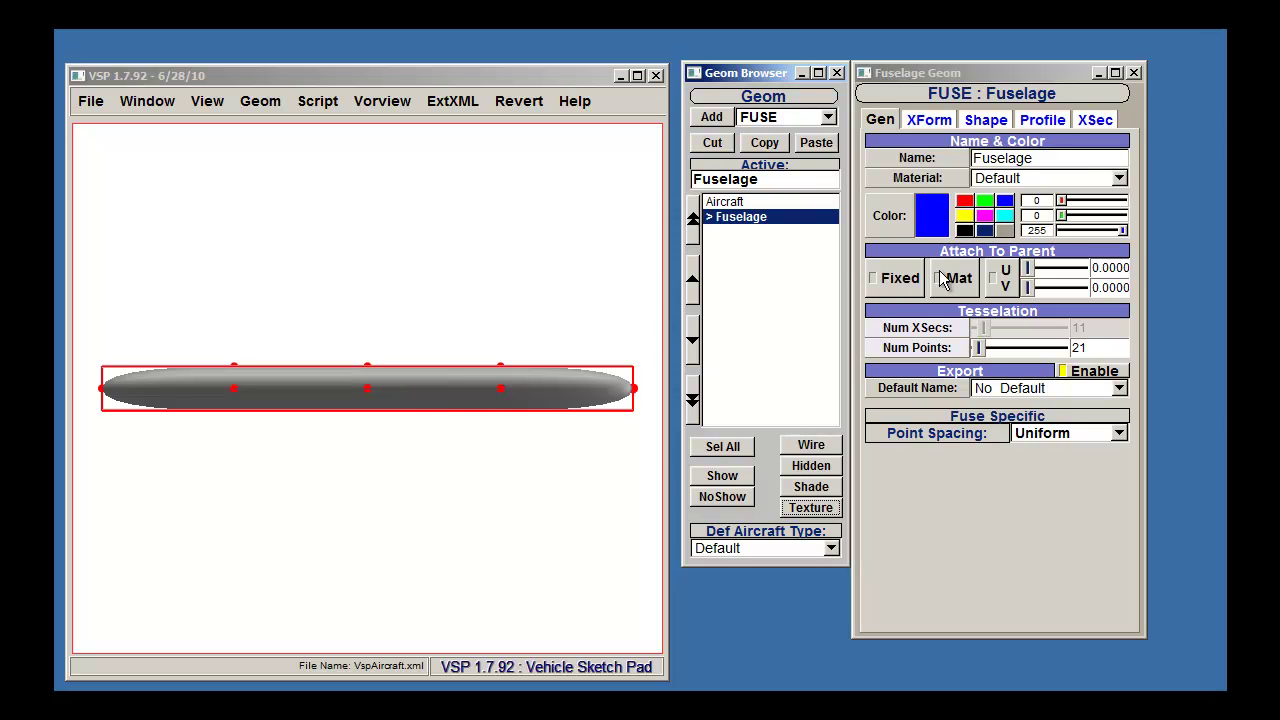
click(1118, 180)
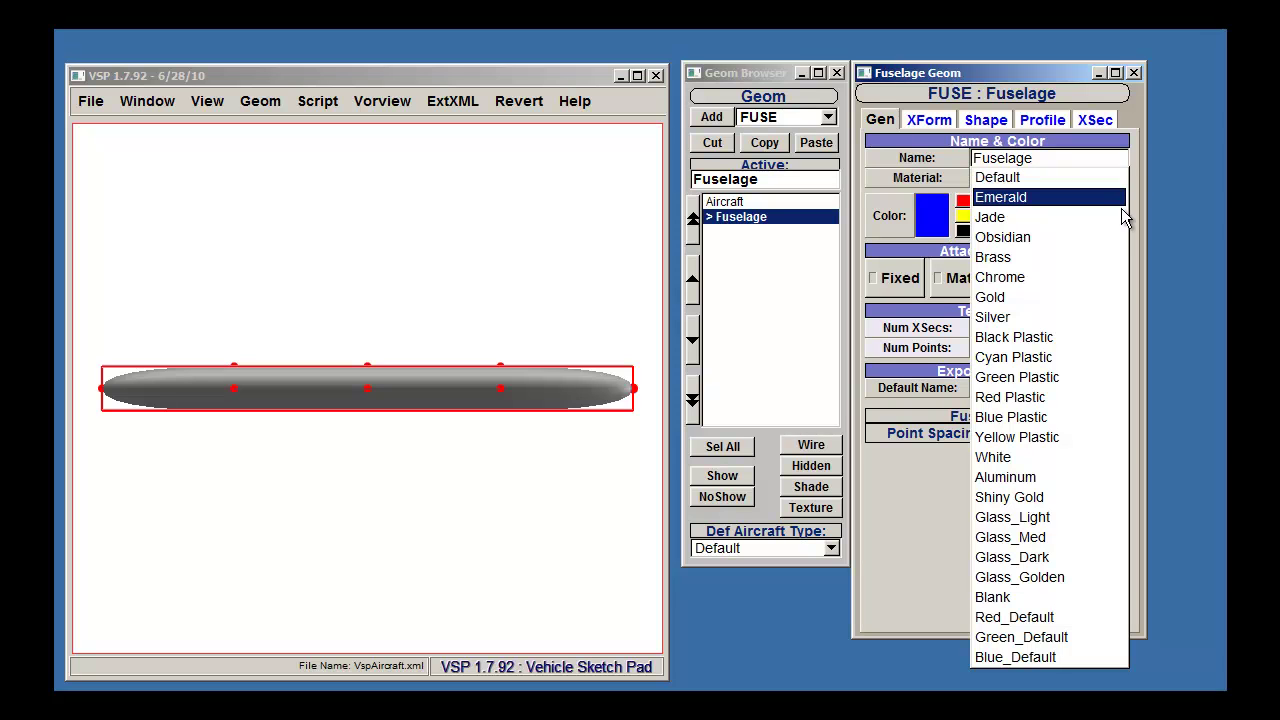
click(1110, 299)
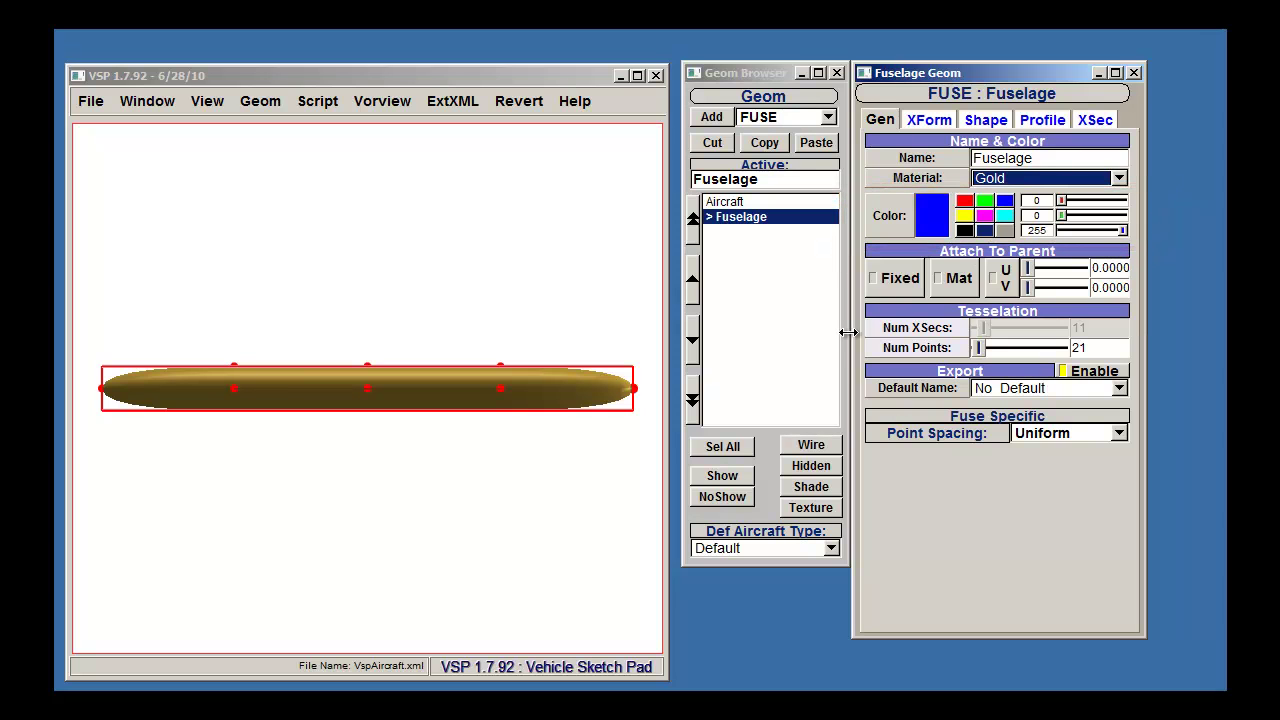
Display the fuselage as a wireframe and try the preset colors on it, ending with black.
click(816, 449)
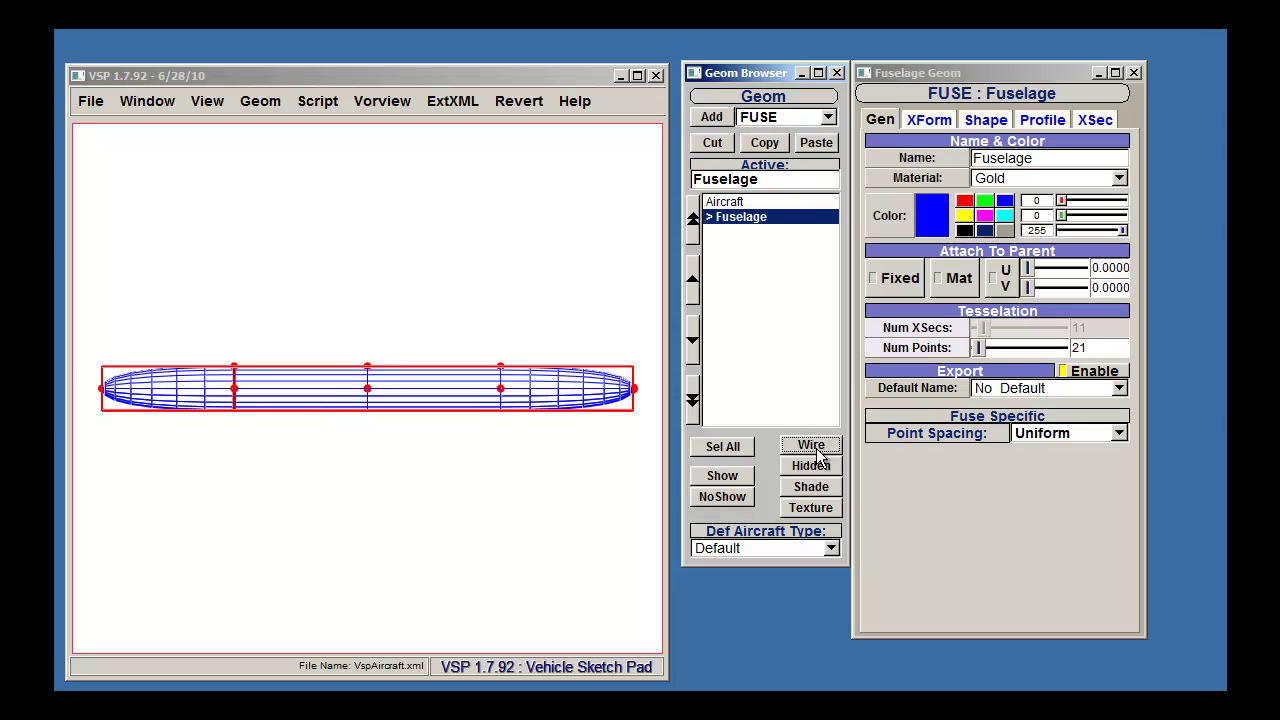
click(965, 201)
click(986, 202)
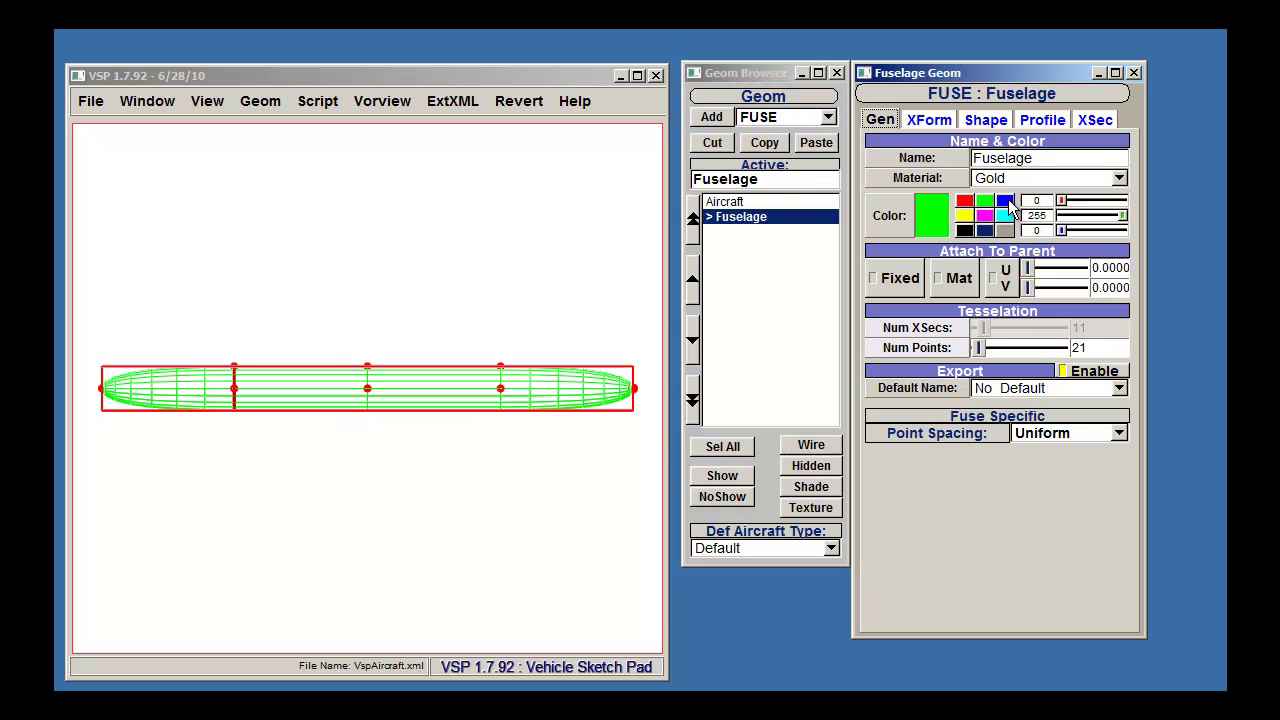
click(965, 215)
click(985, 215)
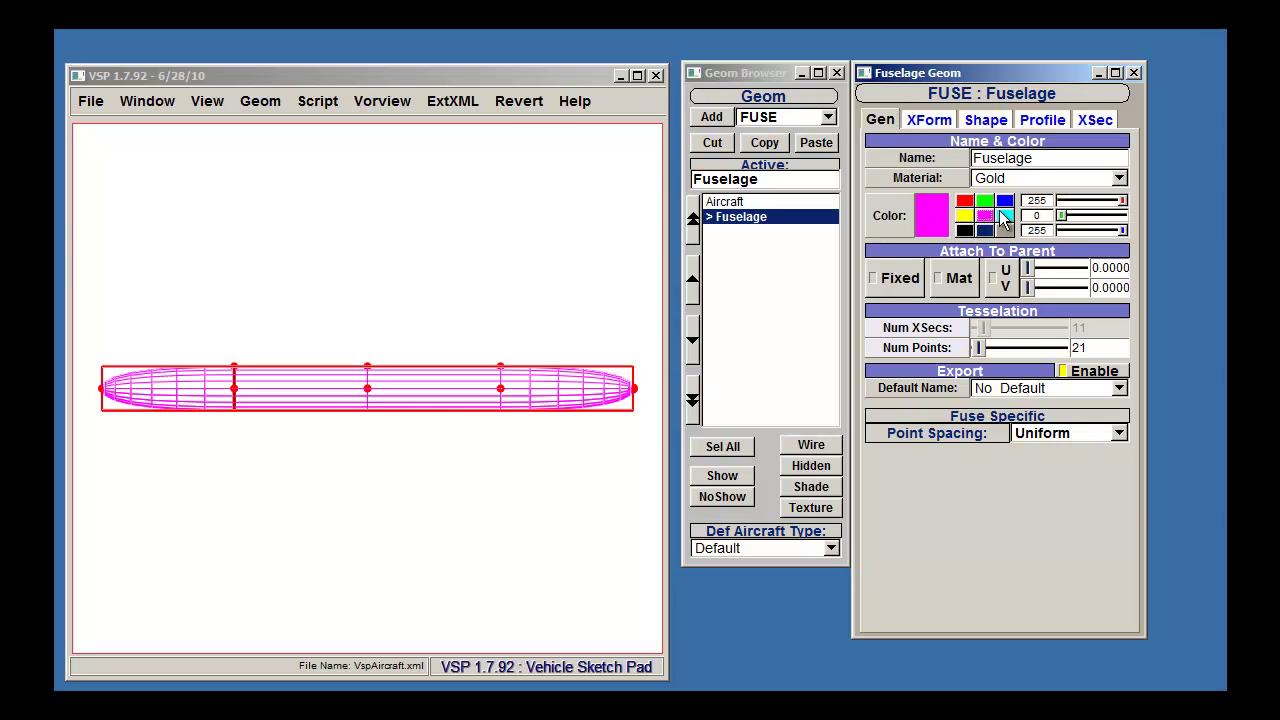
click(1004, 215)
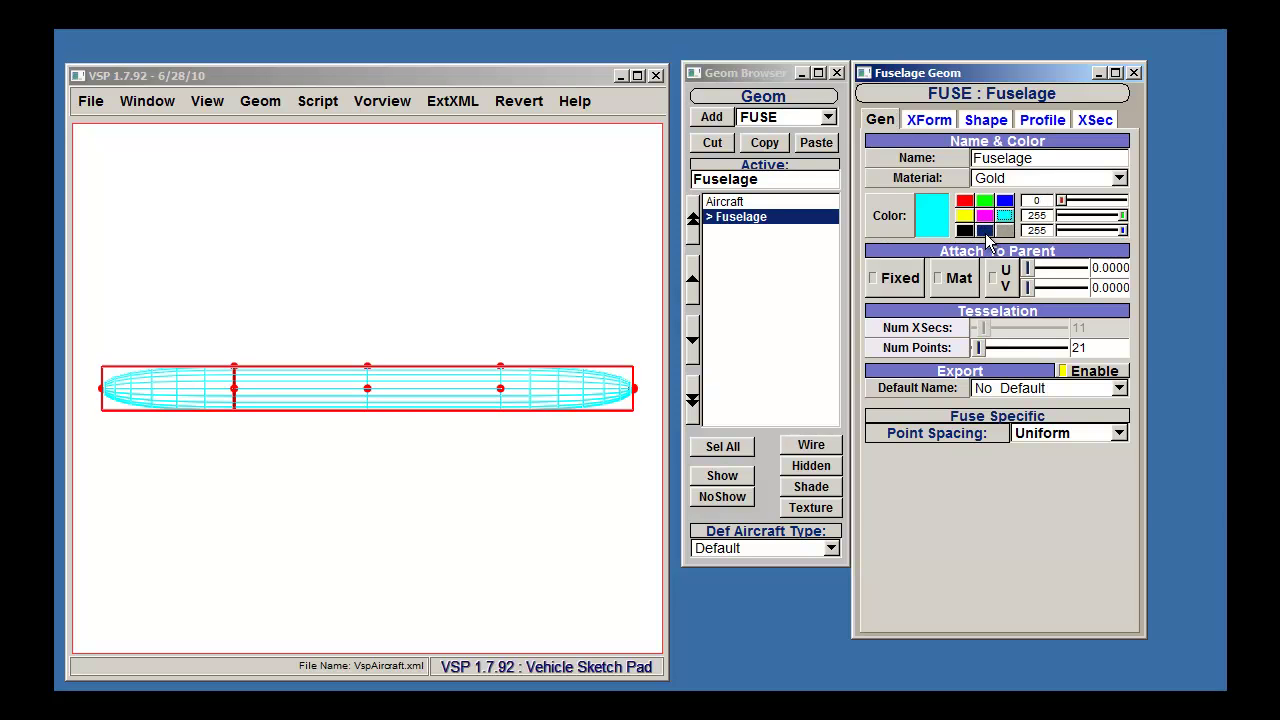
click(985, 231)
click(965, 231)
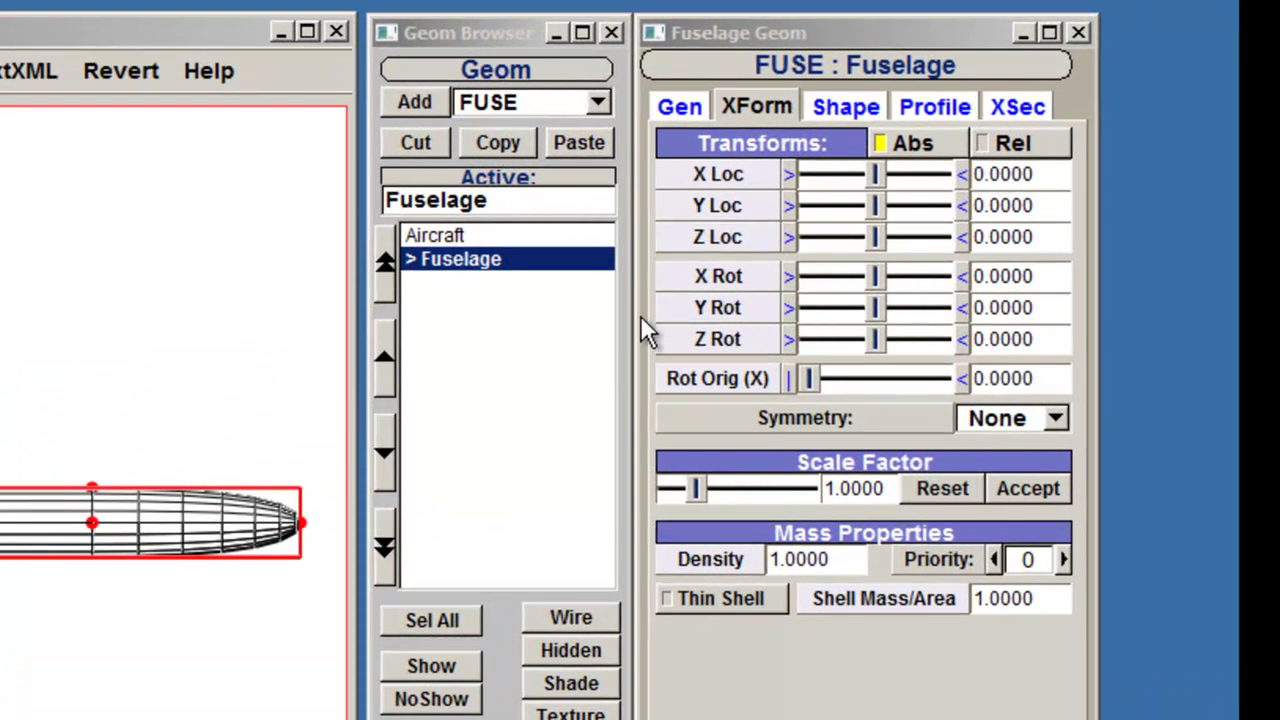
Switch the fuselage's transforms to relative and back to absolute.
click(912, 146)
click(1020, 145)
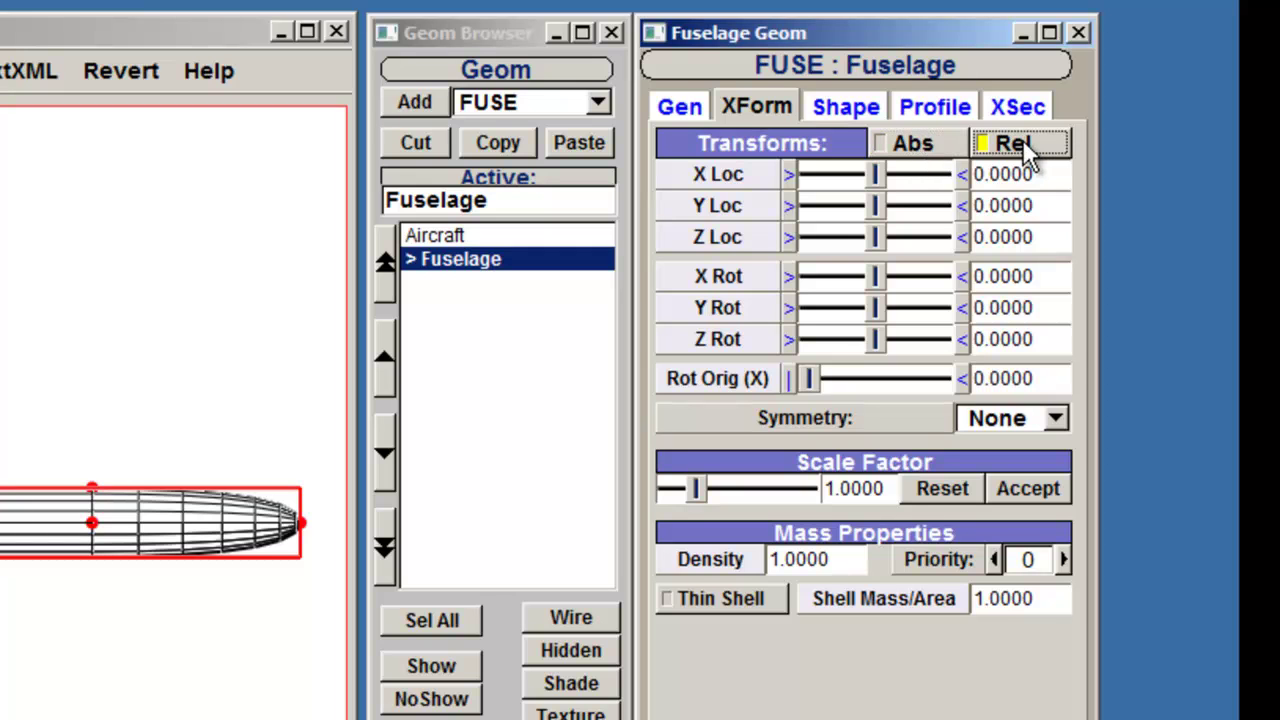
click(933, 146)
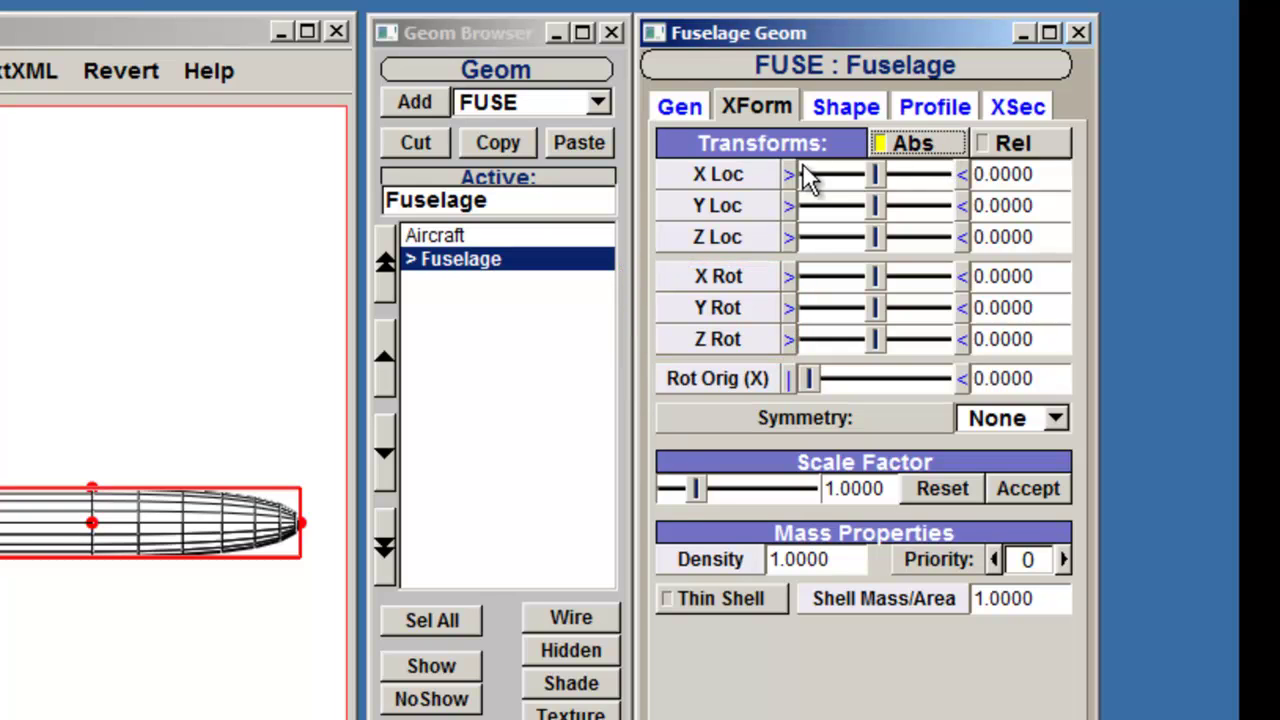
Add an MS WING component as a child of the fuselage.
click(597, 102)
click(596, 198)
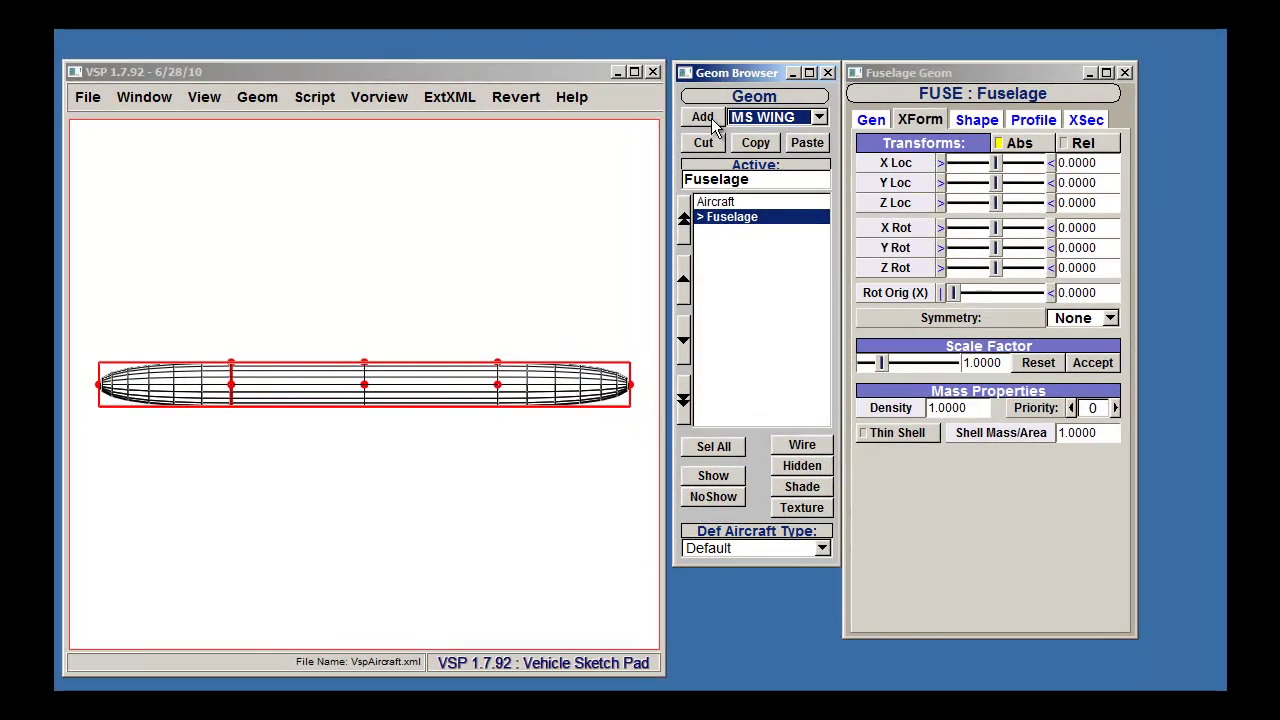
click(414, 102)
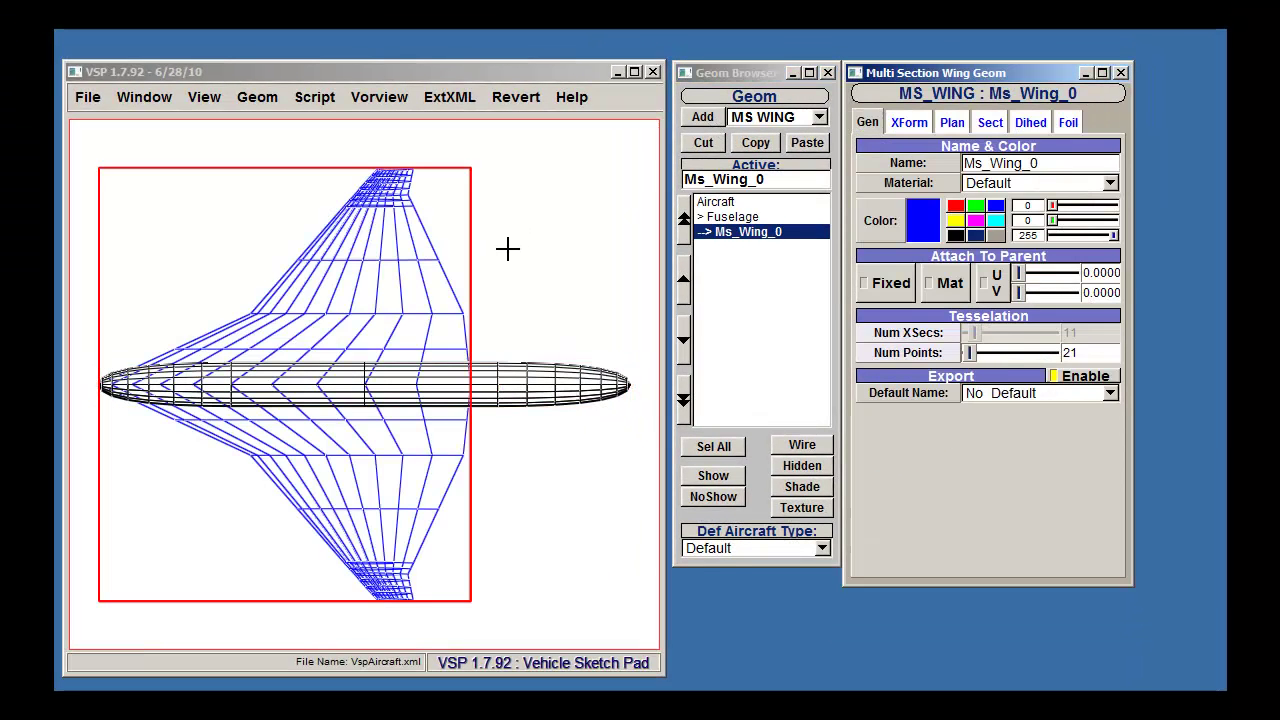
Rename the new multi-section wing as Front Wing.
key(F8)
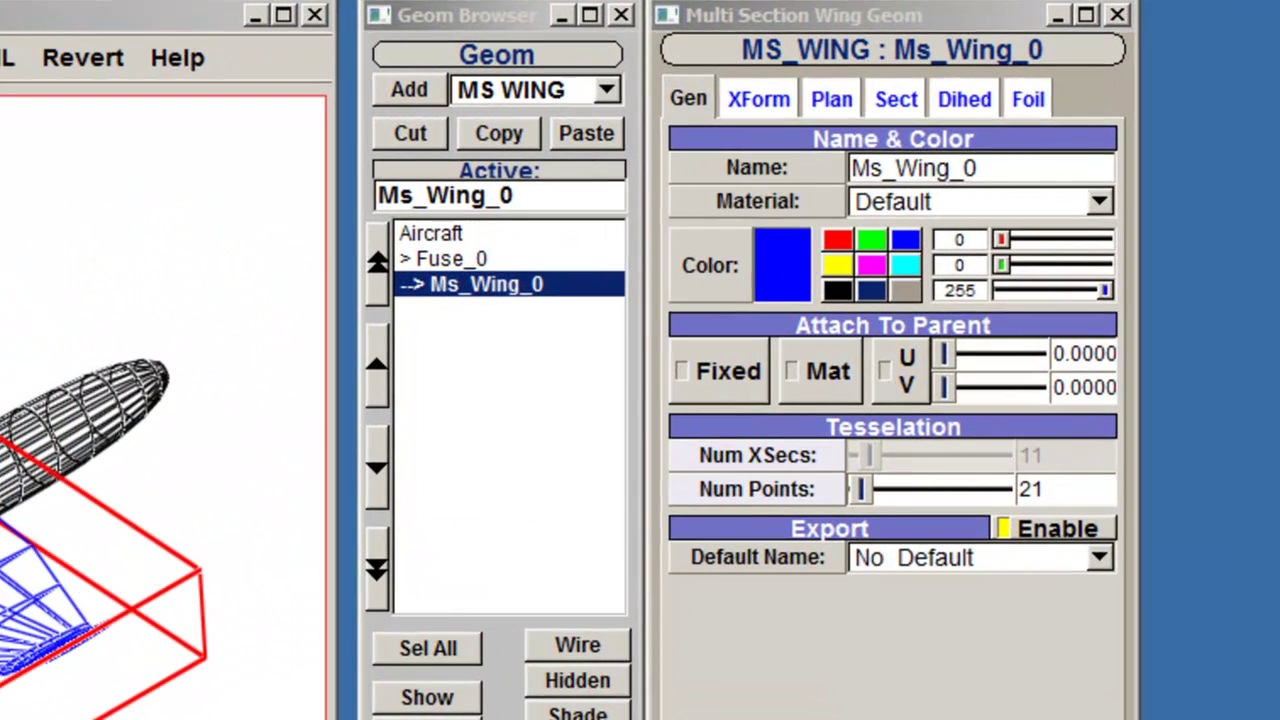
drag(980, 170, 771, 192)
text(Front Wing)
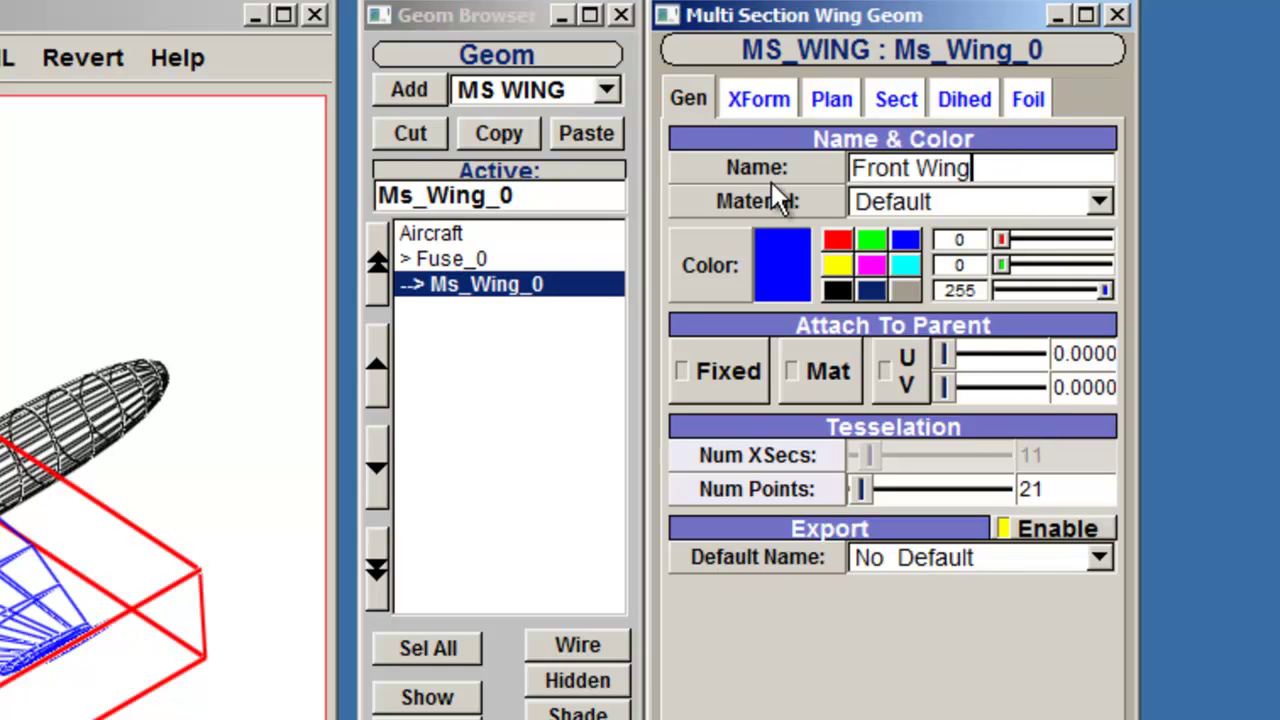
key(Tab)
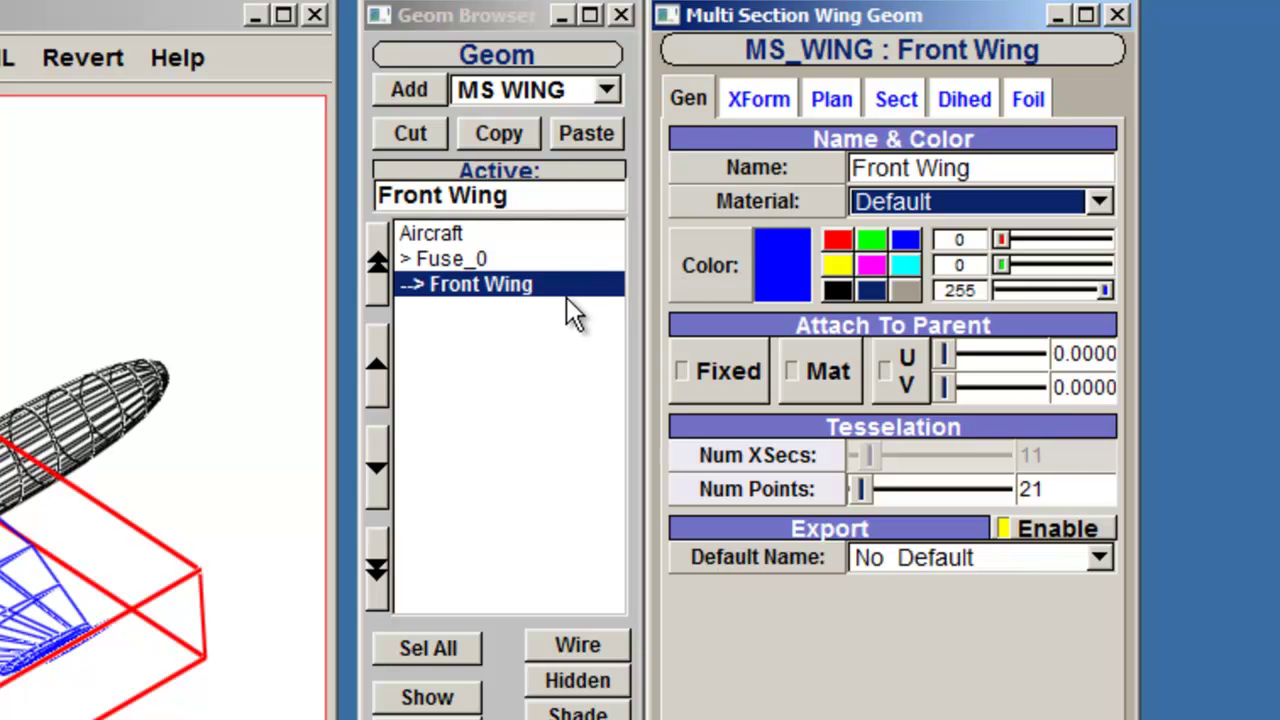
Move the Front Wing to about 0.24 in X, 1.43 in Y and 4.52 in Z.
click(760, 101)
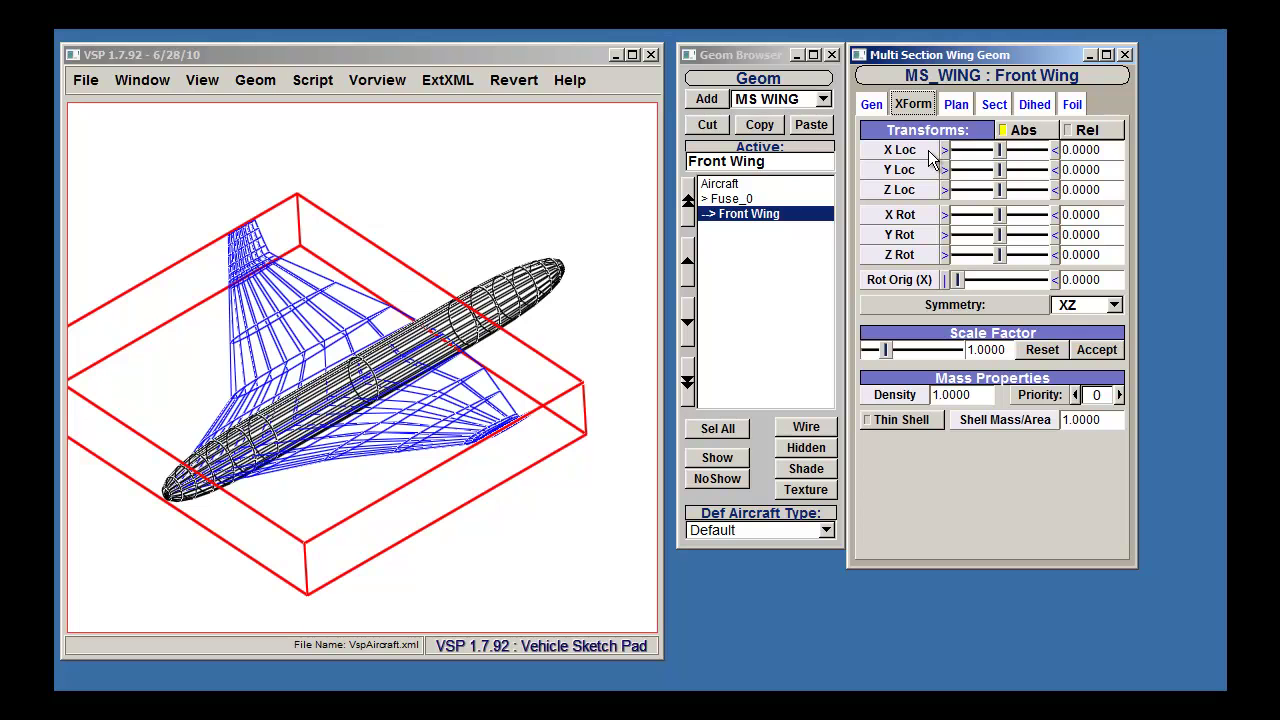
mouse_move(1001, 147)
mouse_down()
mouse_move(1035, 152)
mouse_move(959, 163)
mouse_move(1008, 166)
mouse_up()
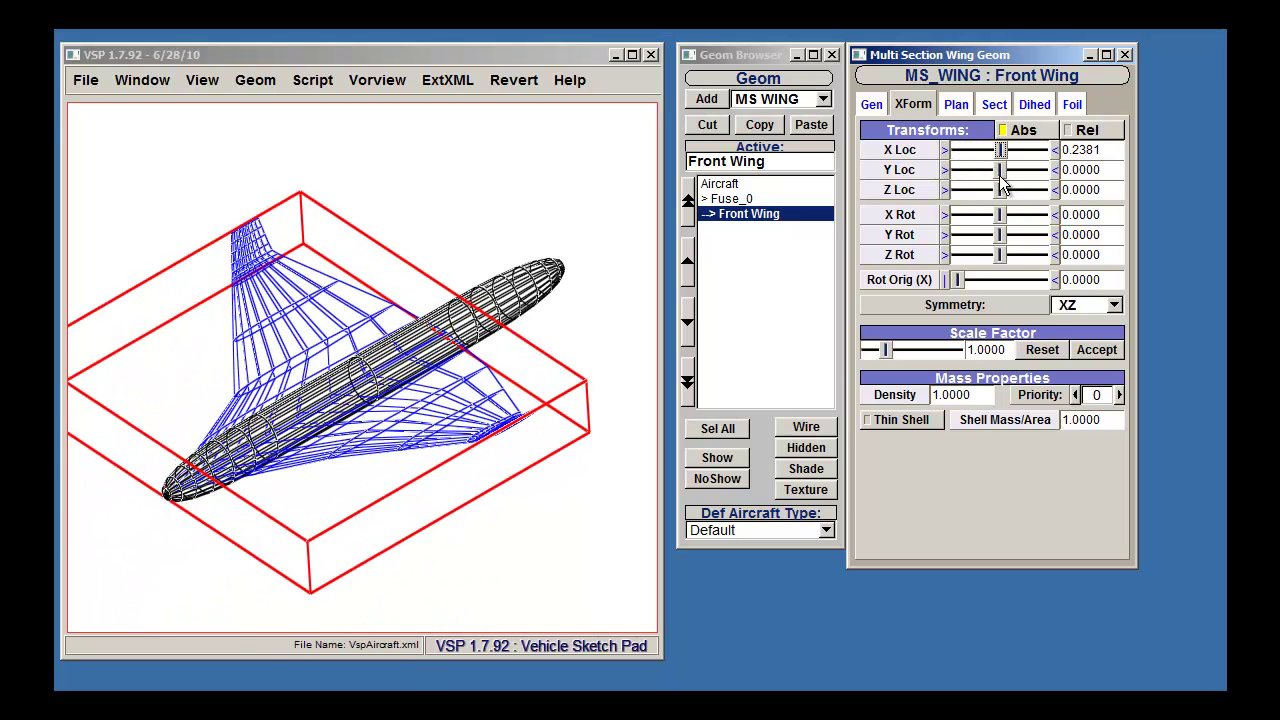
mouse_move(1000, 172)
mouse_down()
mouse_move(945, 175)
mouse_move(999, 172)
mouse_move(1018, 189)
mouse_move(983, 189)
mouse_move(1018, 190)
mouse_up()
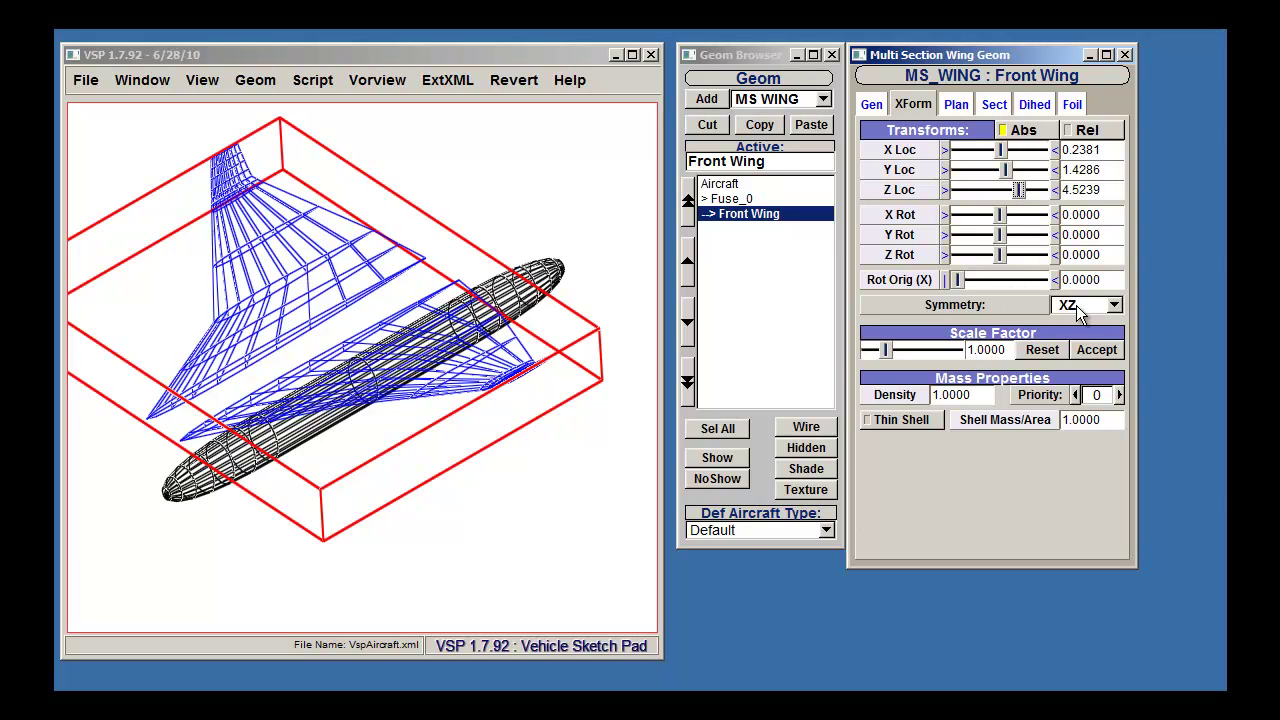
Set the Front Wing's symmetry to None and rotate it about 40.7 in X, 32.1 in Y and -38.6 in Z.
click(1110, 306)
click(1094, 271)
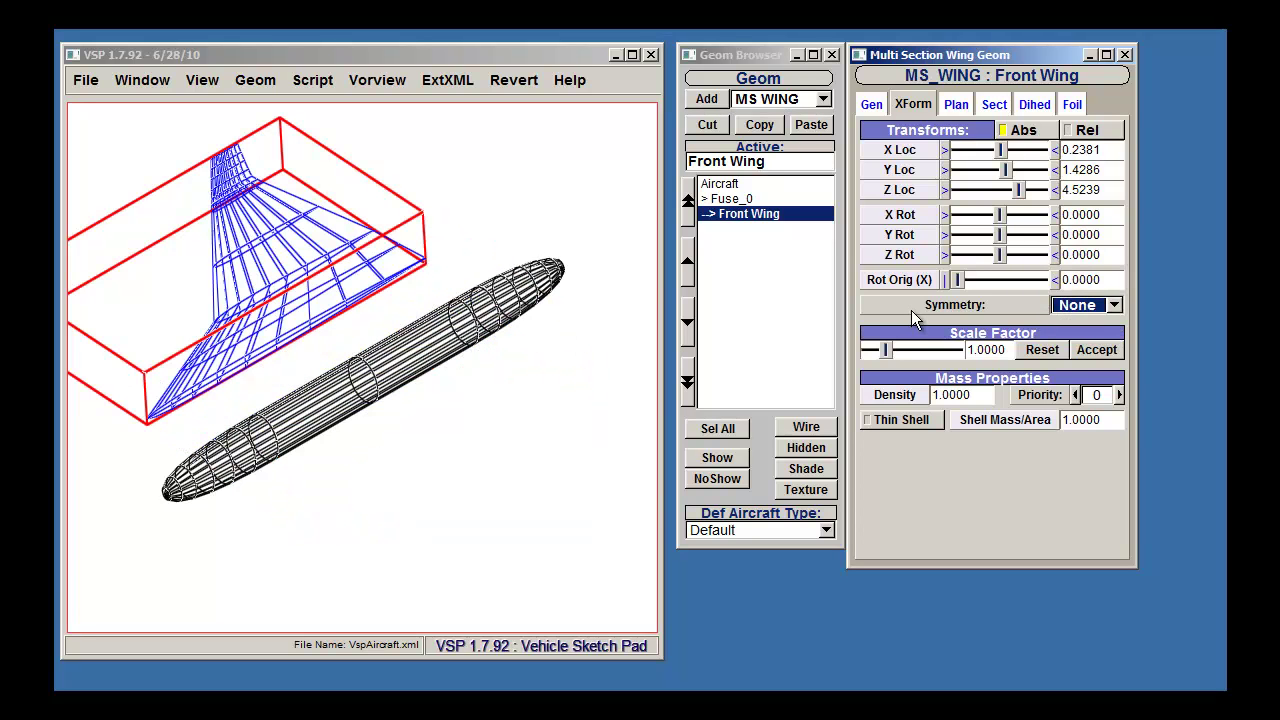
drag(998, 215, 983, 256)
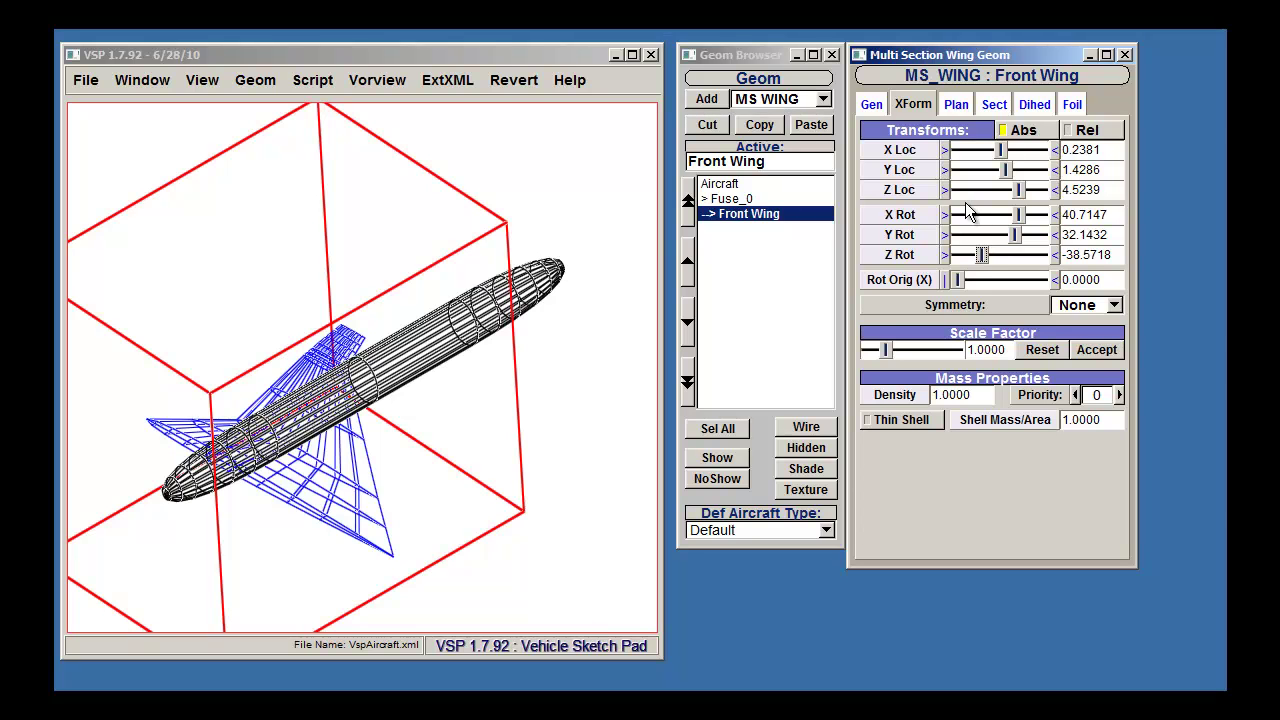
Set the Front Wing's location to 3 in X, 0 in Y and 0 in Z.
drag(1112, 149, 1064, 150)
text(3)
key(Return)
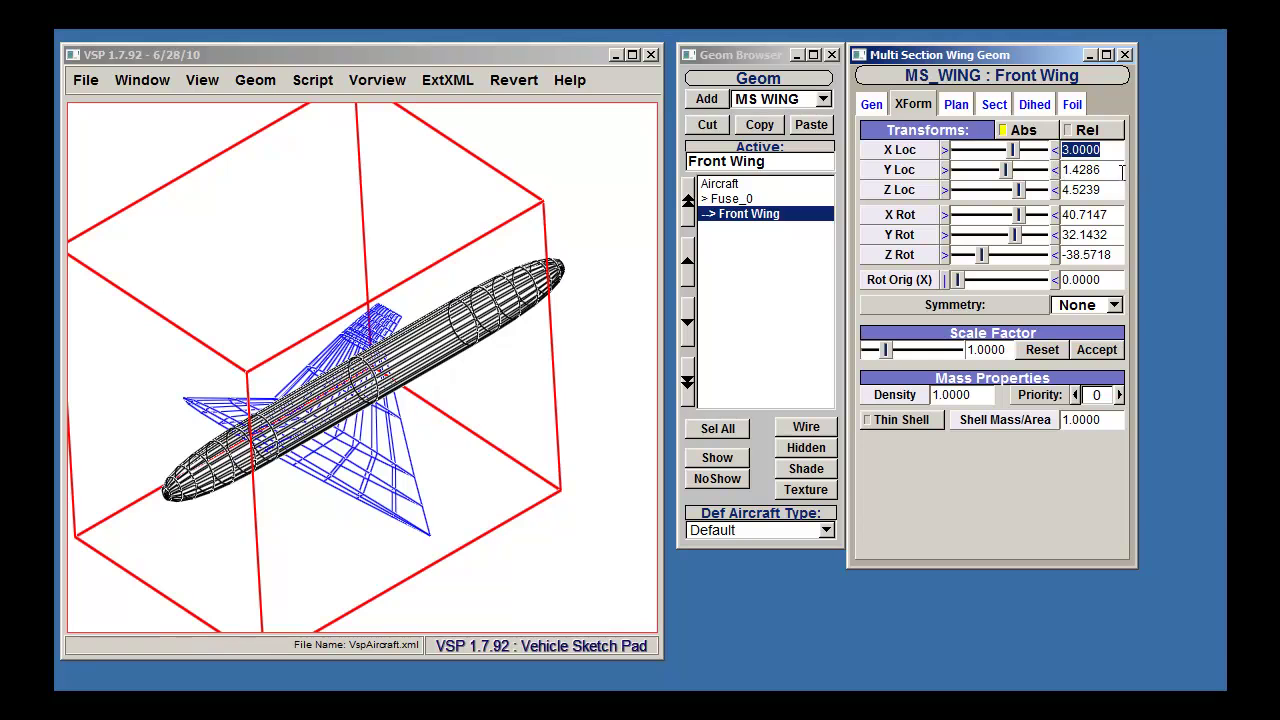
drag(1120, 170, 1062, 190)
text(0)
key(Return)
text(0)
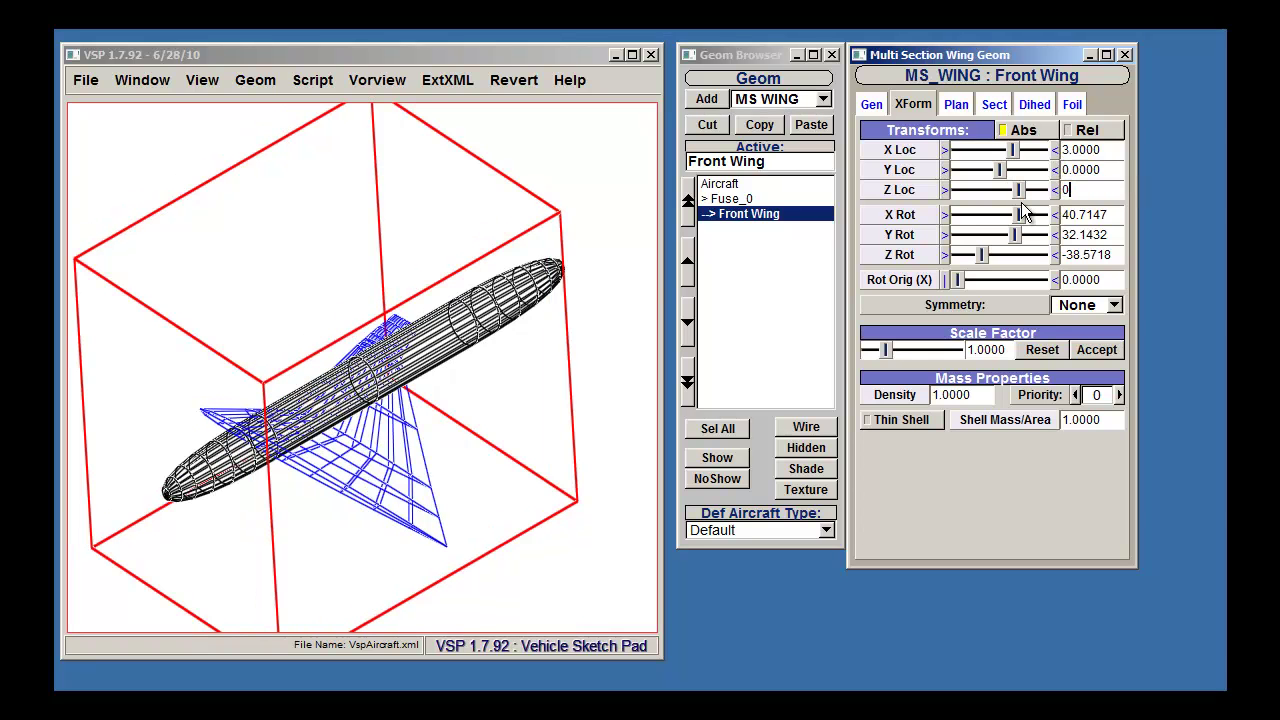
key(Return)
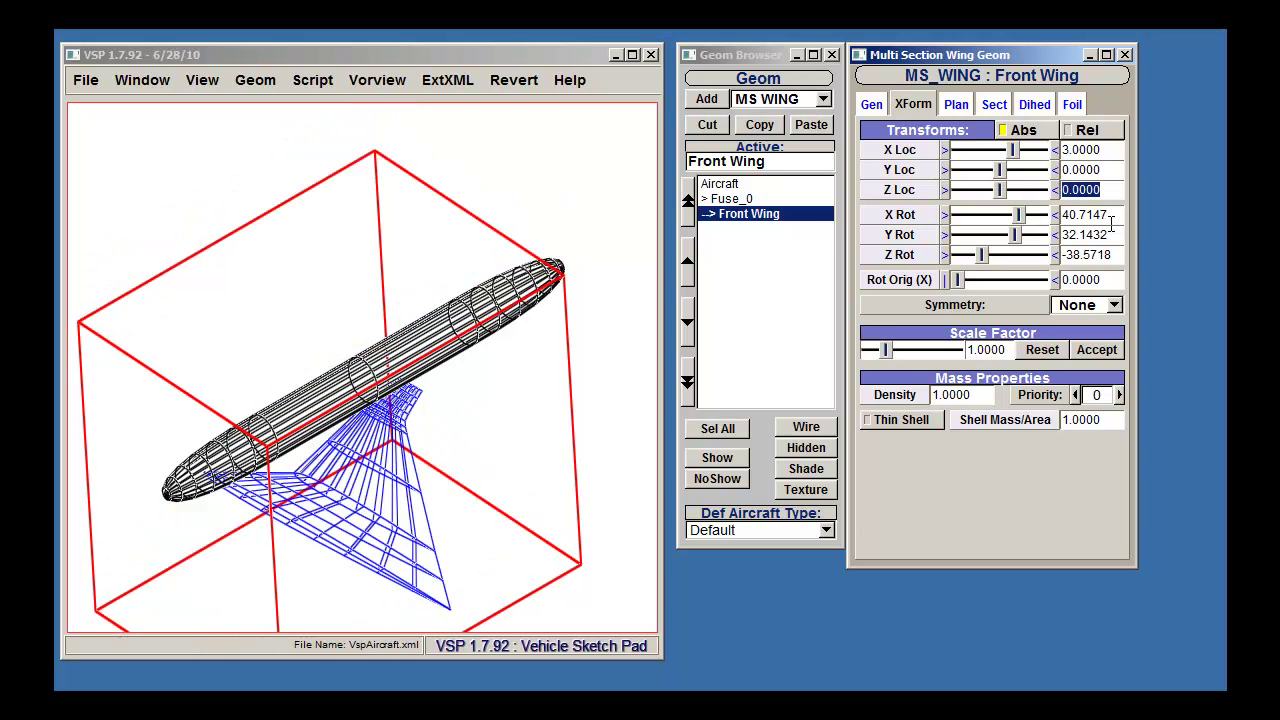
Set the Front Wing's X, Y and Z rotations to 0 and its symmetry to XZ.
drag(1116, 214, 1062, 255)
text(0)
key(Return)
text(0)
key(Return)
text(0)
key(Return)
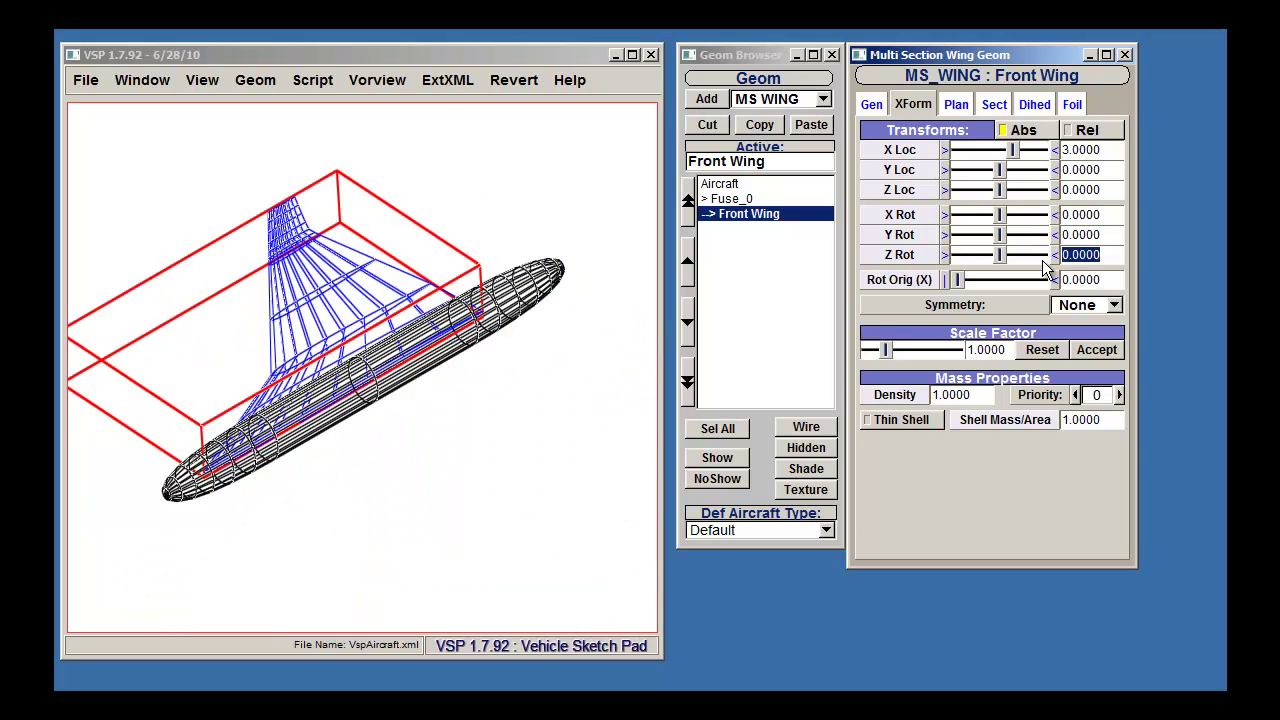
click(1114, 308)
click(1110, 343)
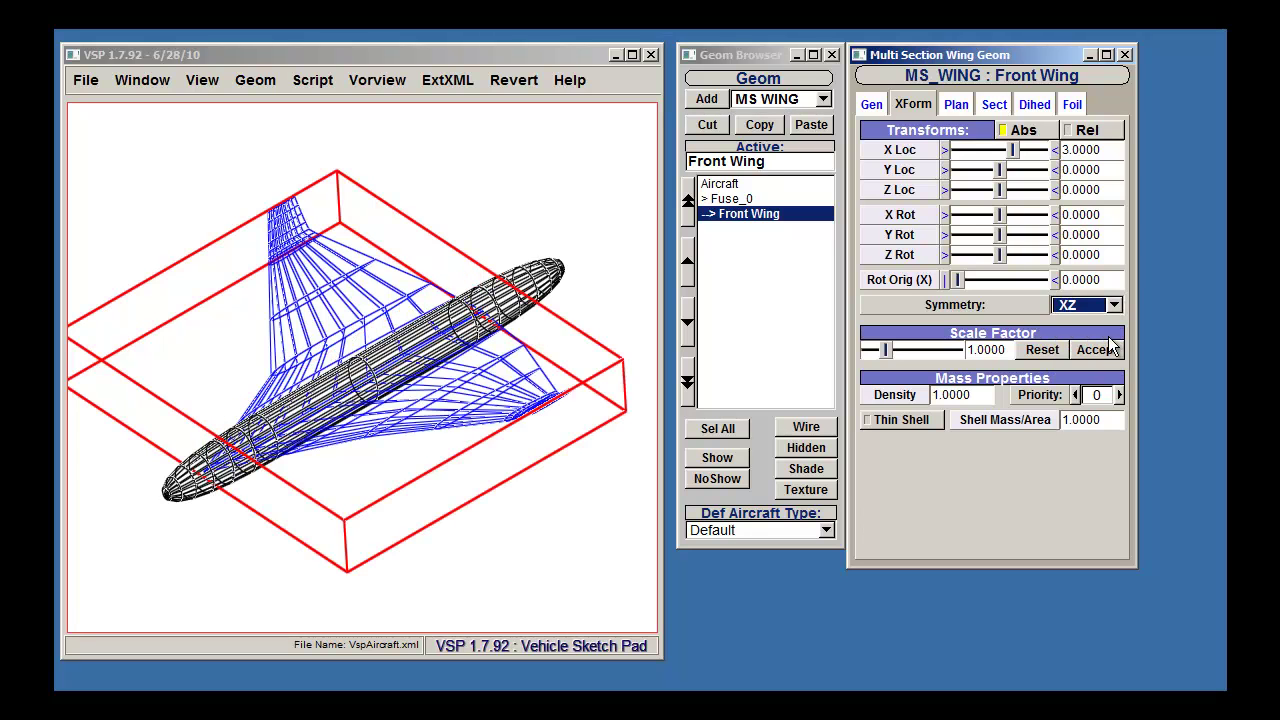
Scale the Front Wing up slightly and accept the scaled size.
click(1098, 349)
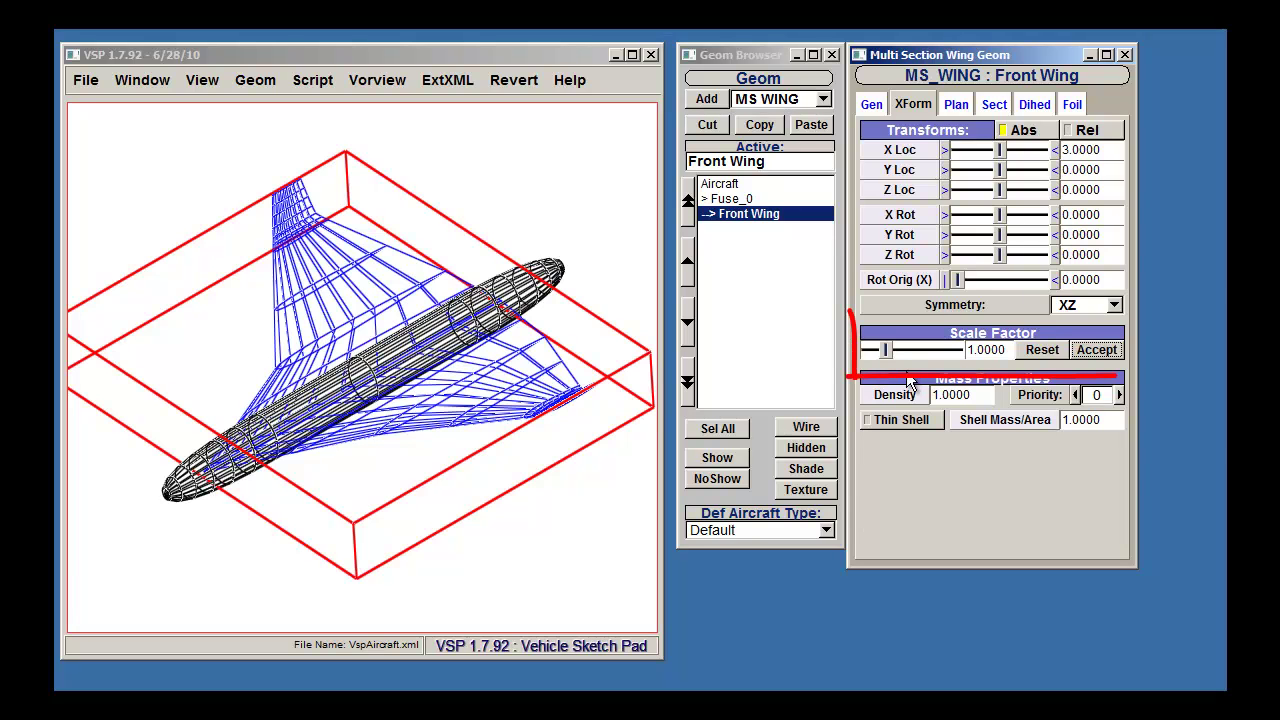
mouse_move(886, 350)
mouse_down()
mouse_move(936, 365)
mouse_move(866, 363)
mouse_move(885, 364)
mouse_up()
click(1082, 351)
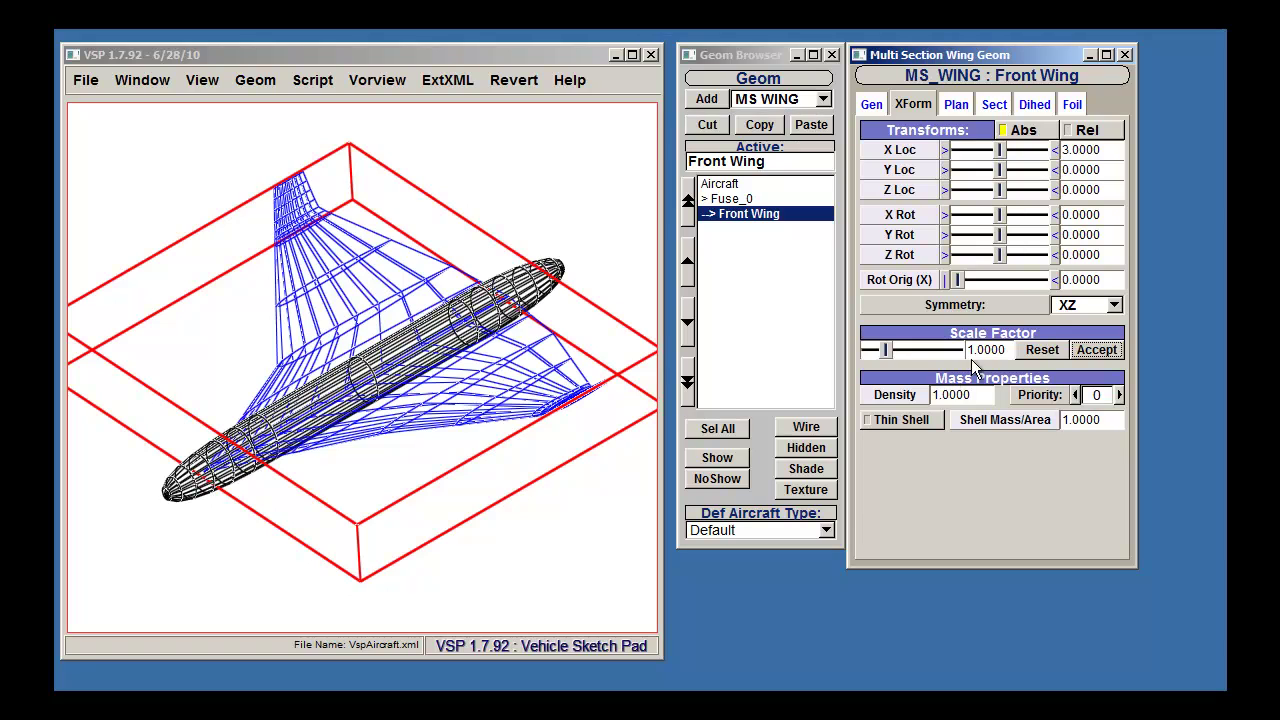
Try a scale factor of about 1.98 on the Front Wing and reset it.
drag(890, 356, 911, 357)
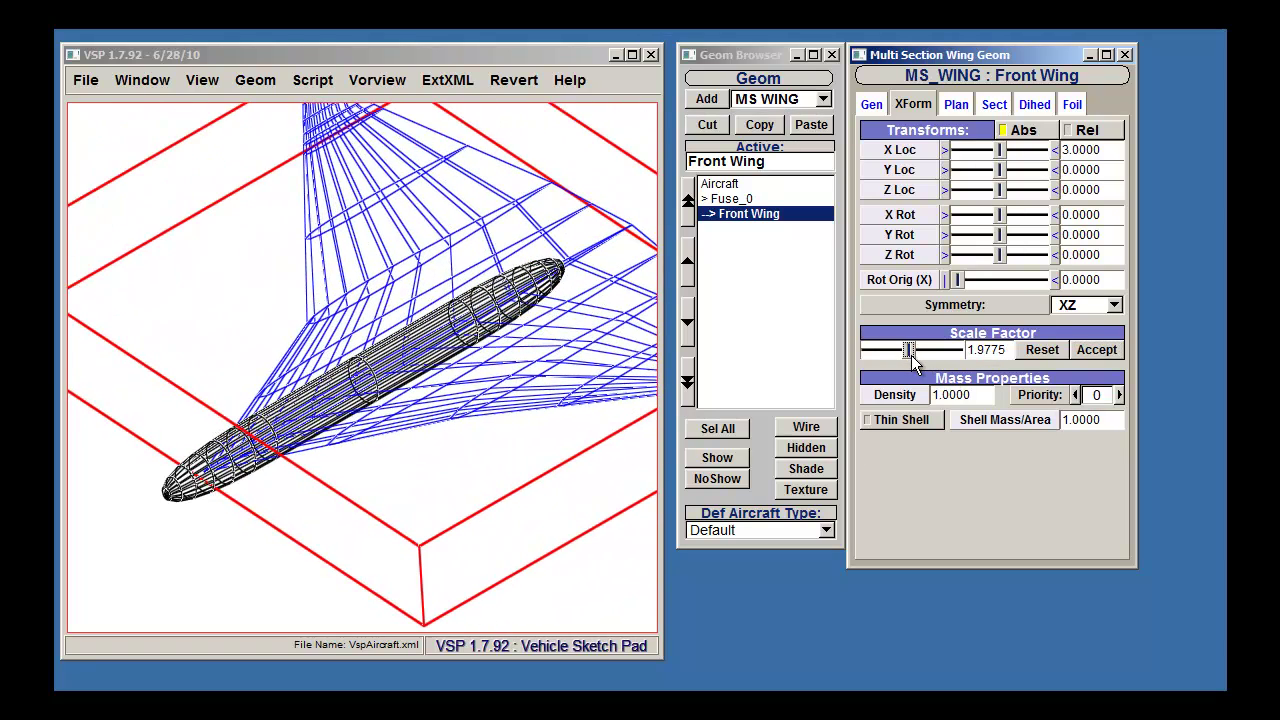
click(1039, 351)
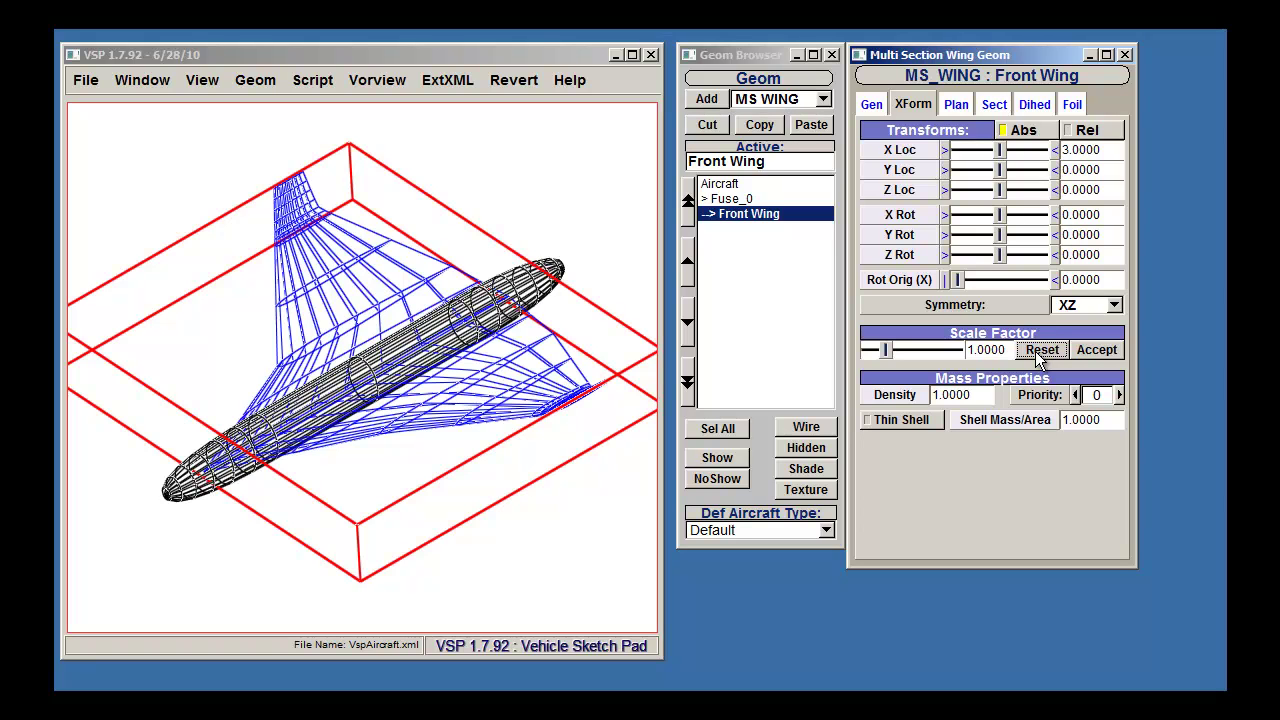